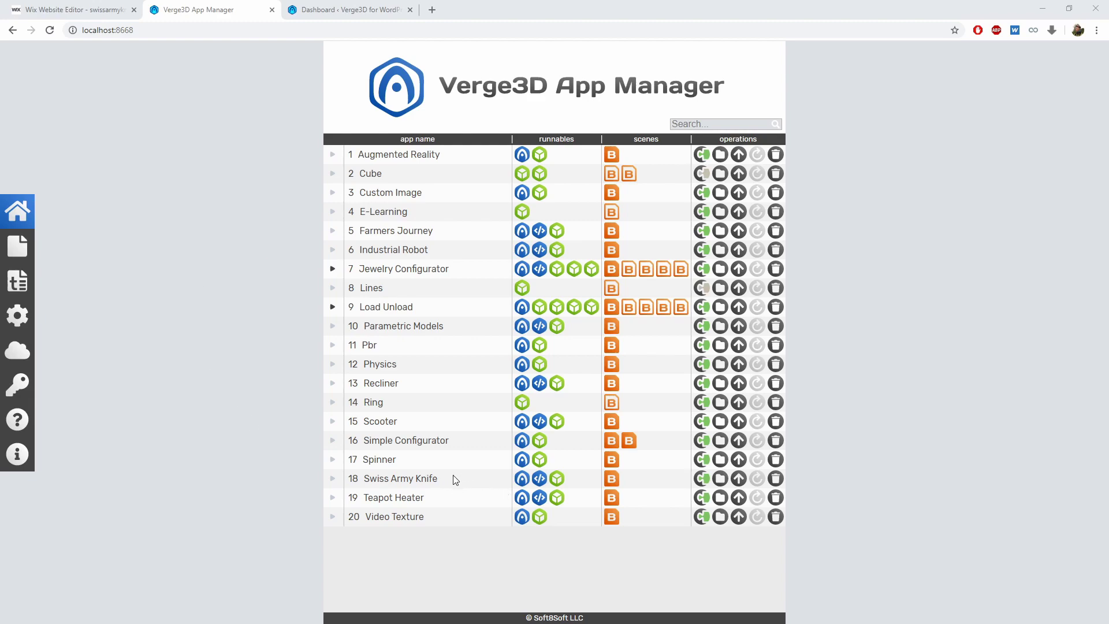
# Publish Swiss Army Knife to Verge3D Network, review its links, and start a tweet for index.html
pyautogui.click(739, 479)
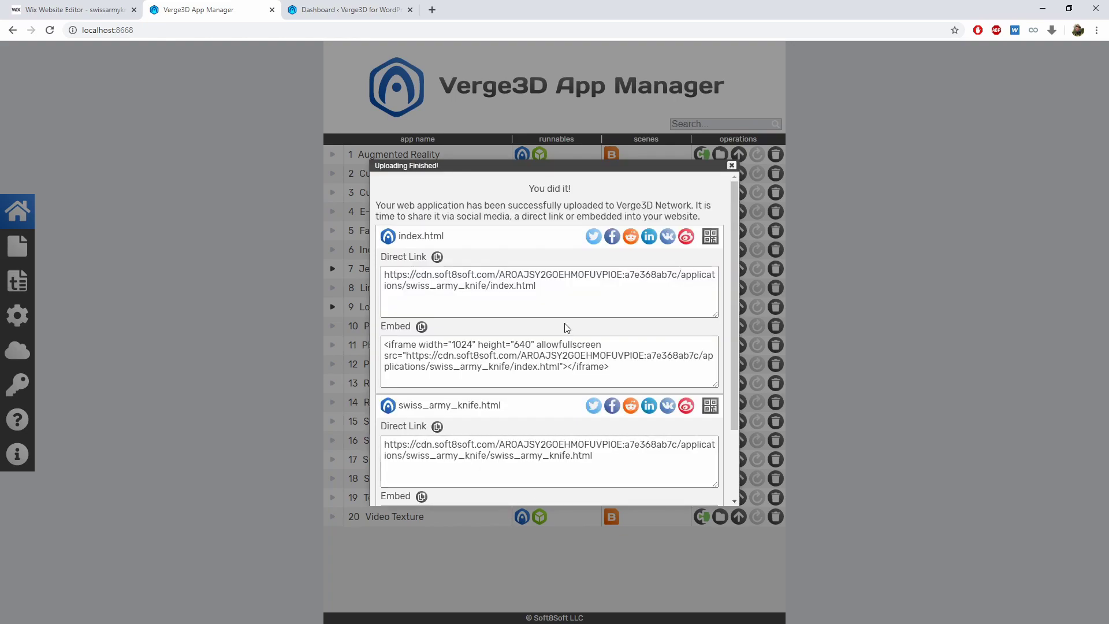
pyautogui.scroll(-2, 558, 324)
pyautogui.scroll(-3, 554, 335)
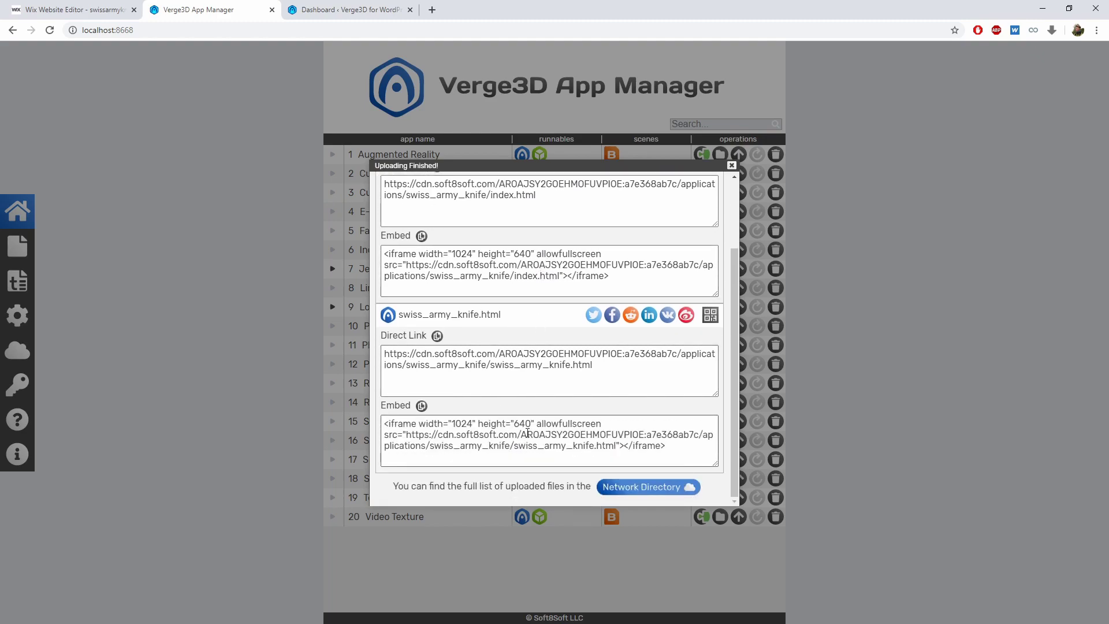
pyautogui.scroll(5, 518, 412)
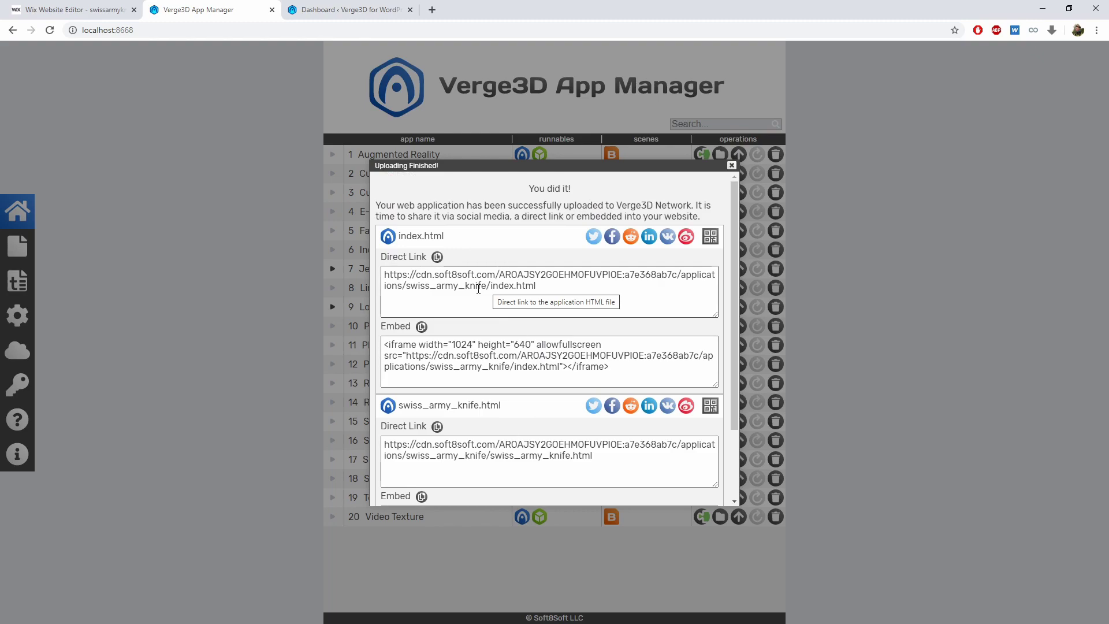
pyautogui.click(479, 291)
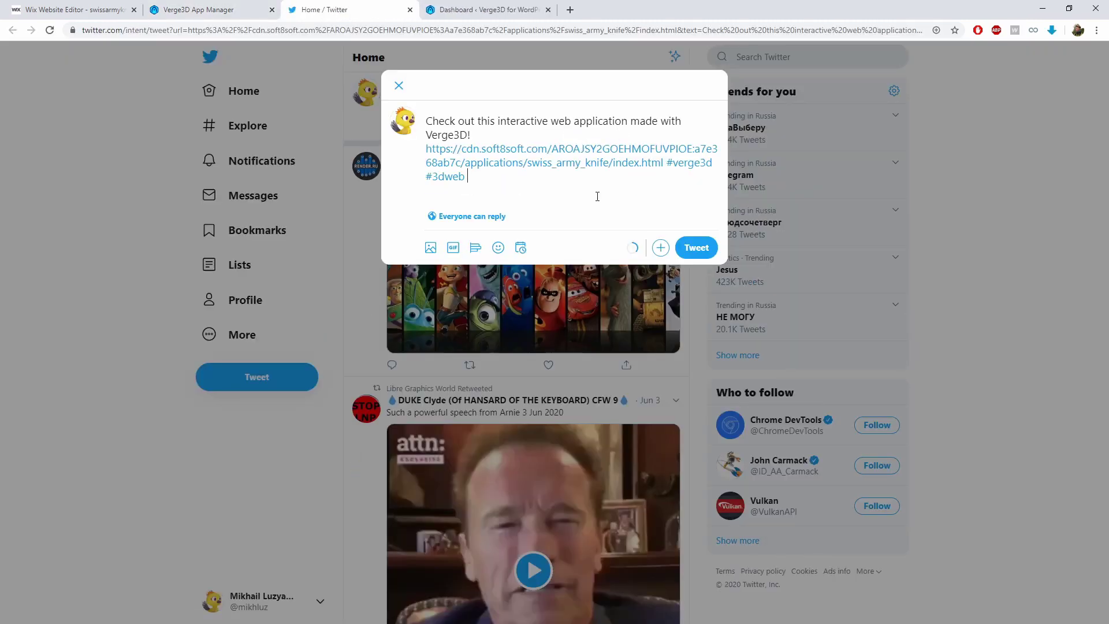
# Post the tweet and open the cdn.soft8soft.com Swiss Army Knife link from it
pyautogui.click(703, 250)
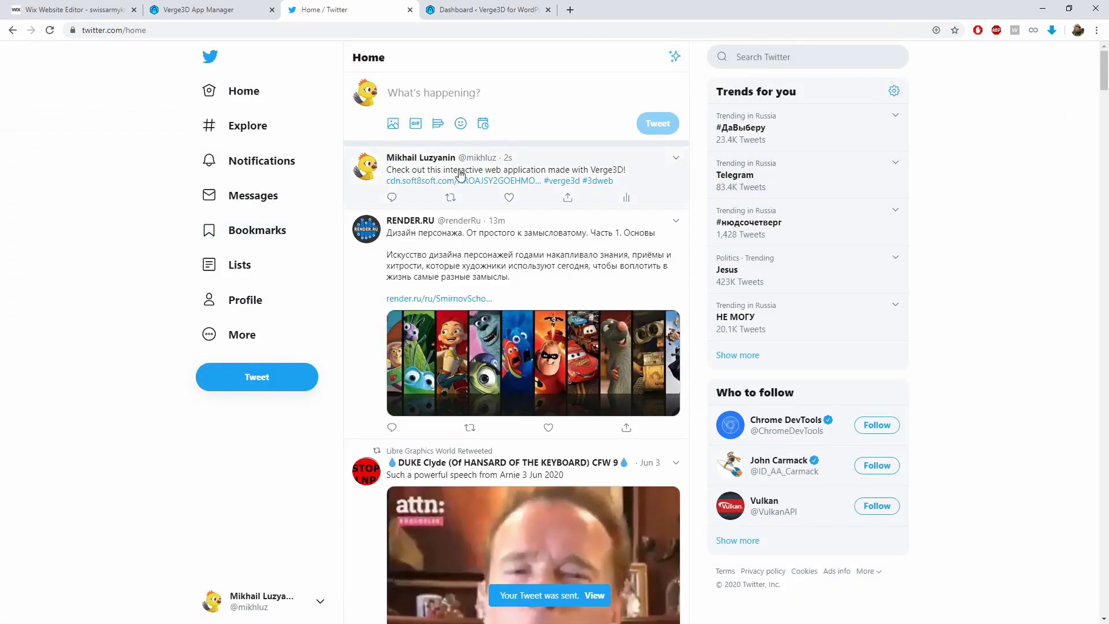
pyautogui.click(448, 181)
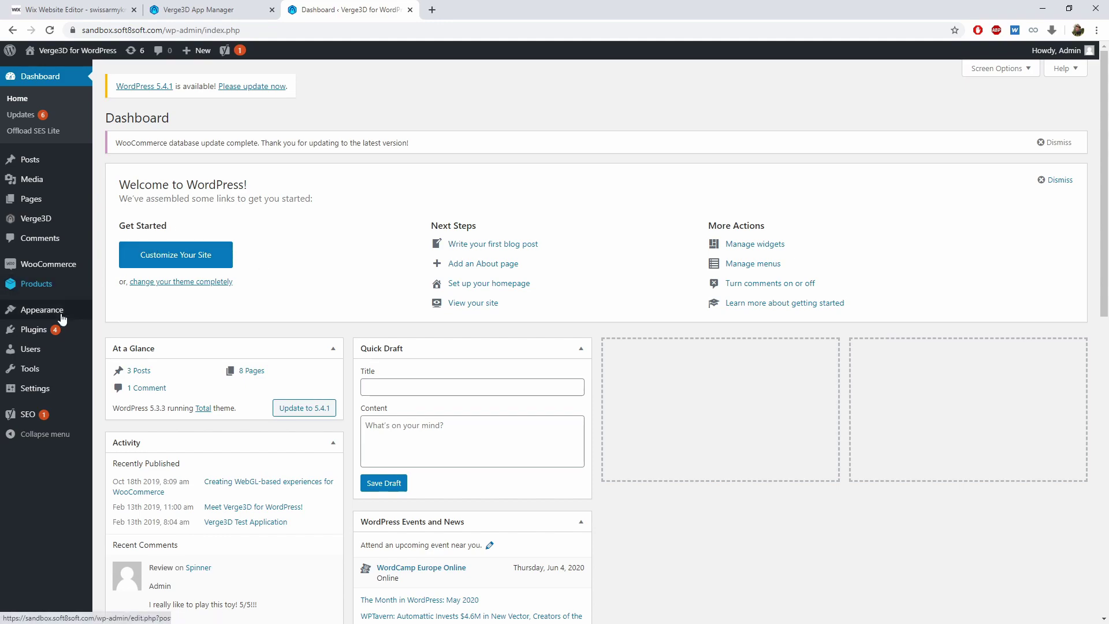
# Search Plugins > Add New for 'verge3d' and confirm the Verge3D plugin shows Active
pyautogui.click(42, 335)
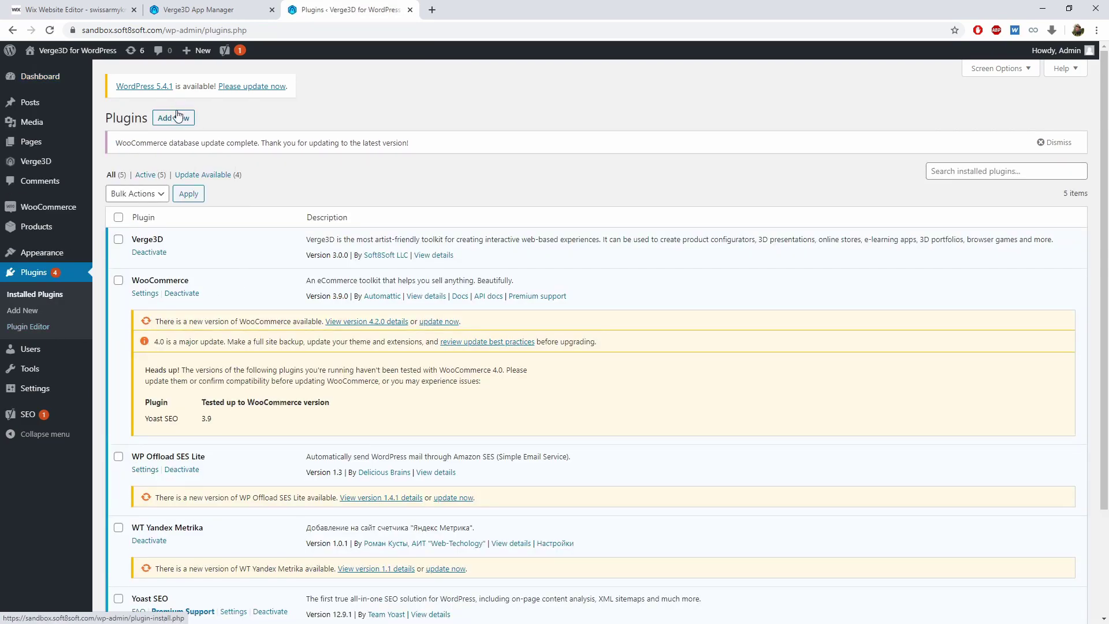
pyautogui.click(175, 113)
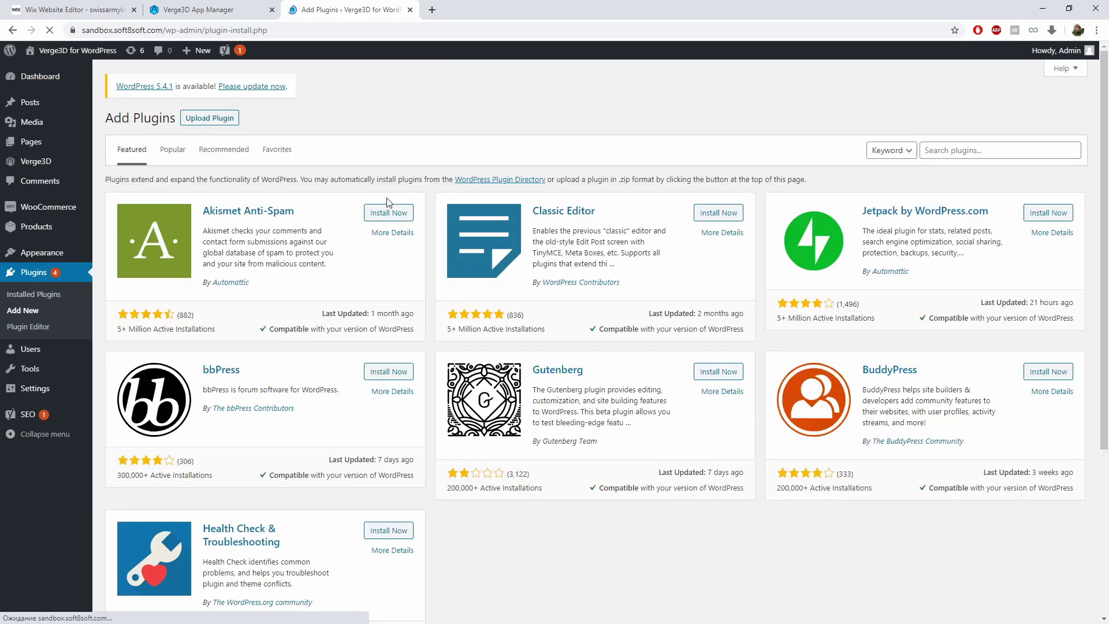
pyautogui.click(982, 149)
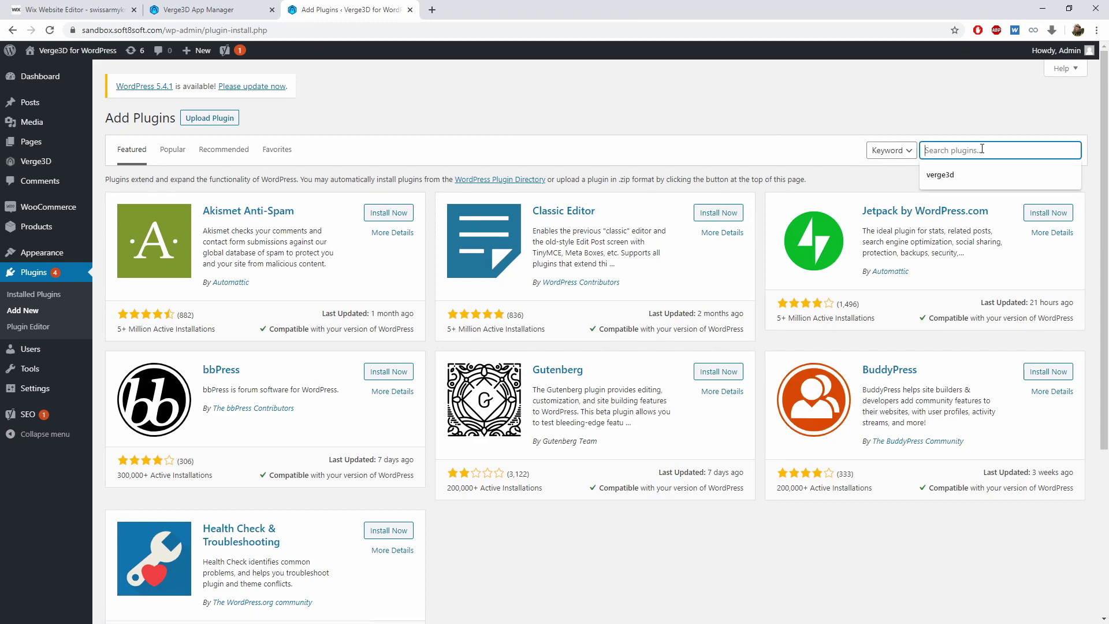
pyautogui.click(929, 174)
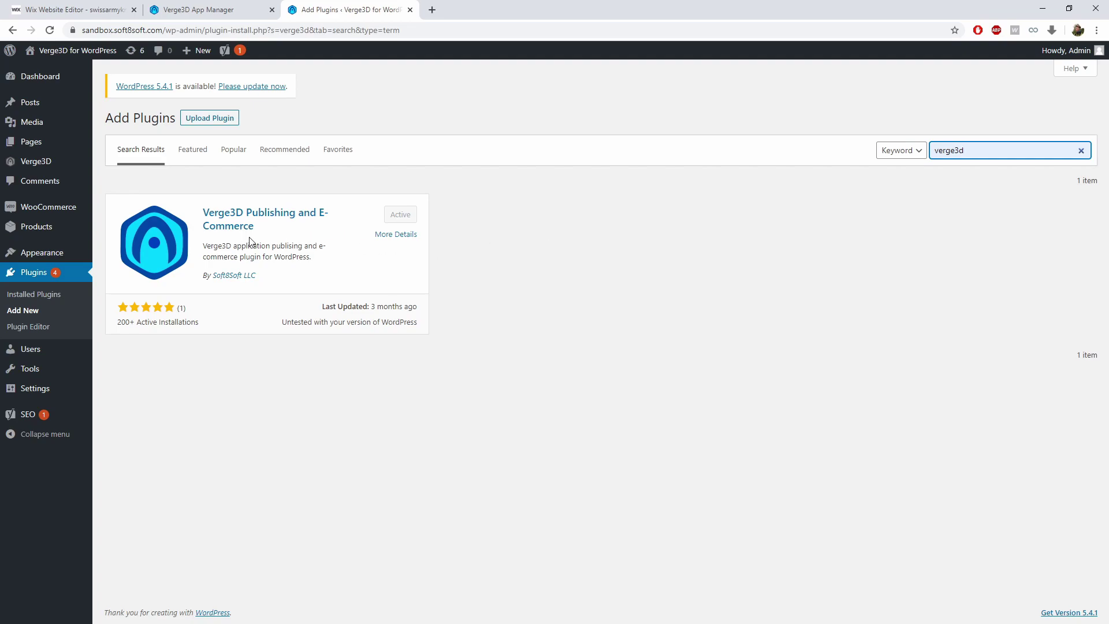
pyautogui.moveTo(311, 260); pyautogui.dragTo(313, 230)
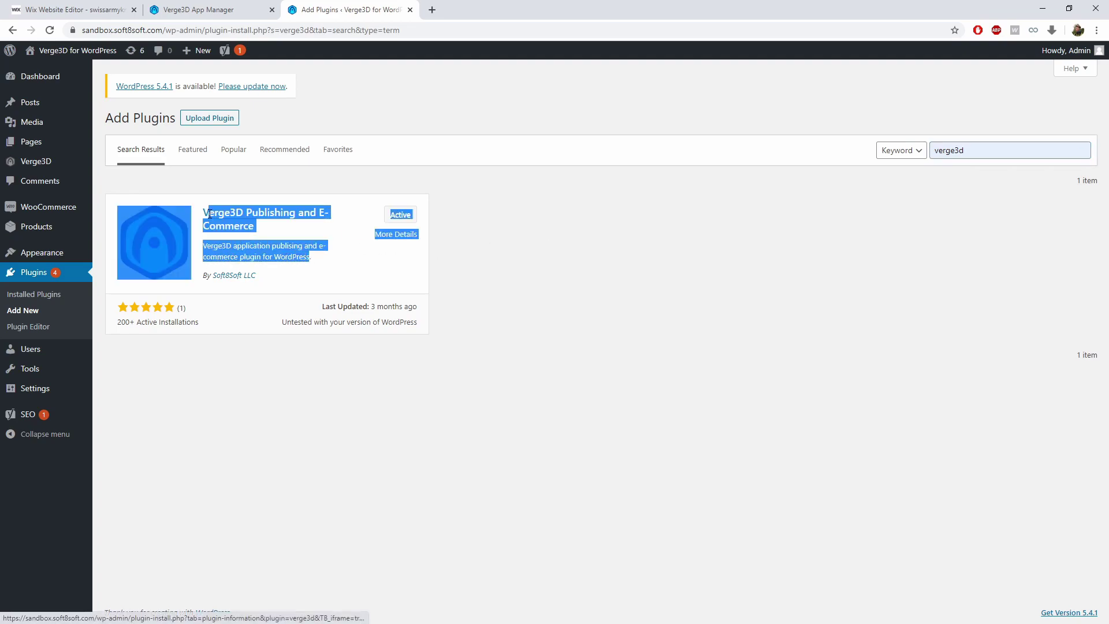
pyautogui.click(342, 248)
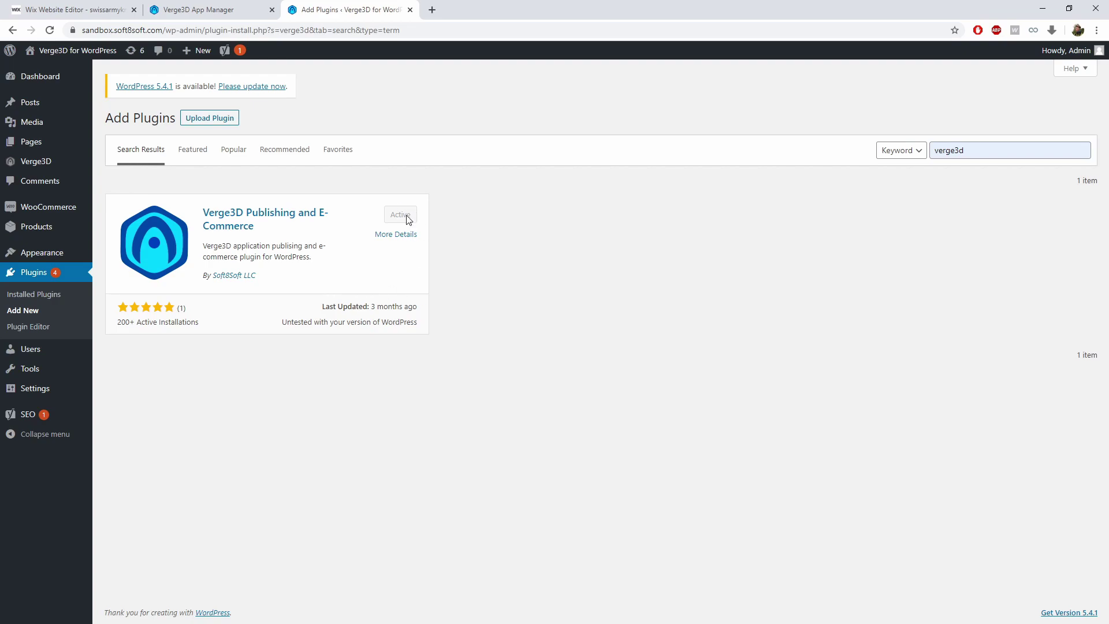
# Create a new Verge3D application titled 'Swiss Army Knife Tutorial'
pyautogui.click(54, 163)
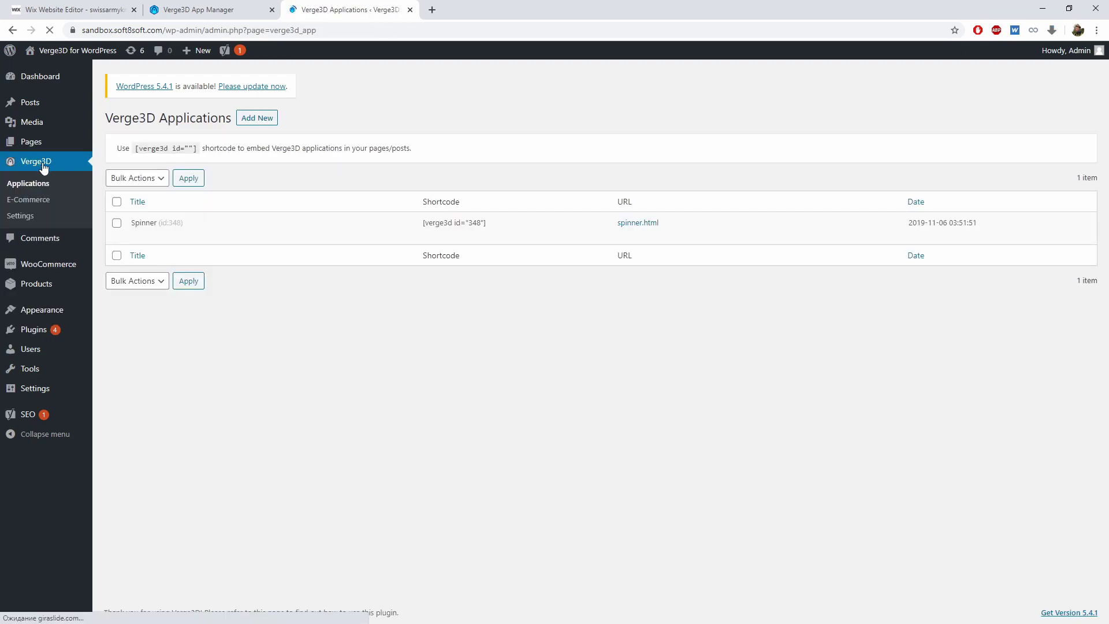
pyautogui.click(33, 190)
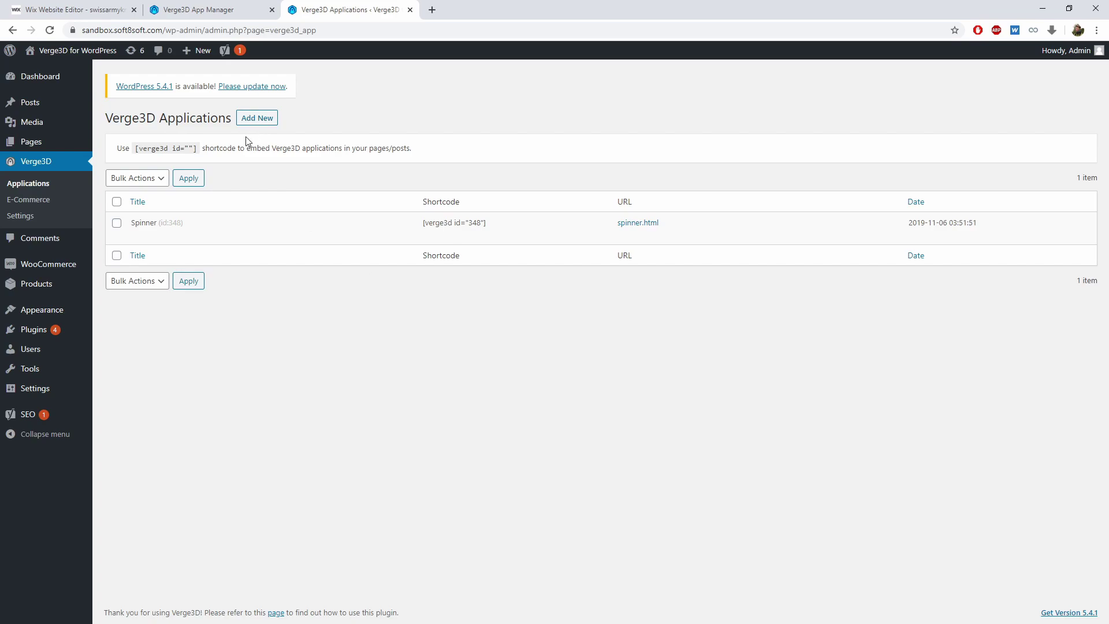
pyautogui.click(257, 118)
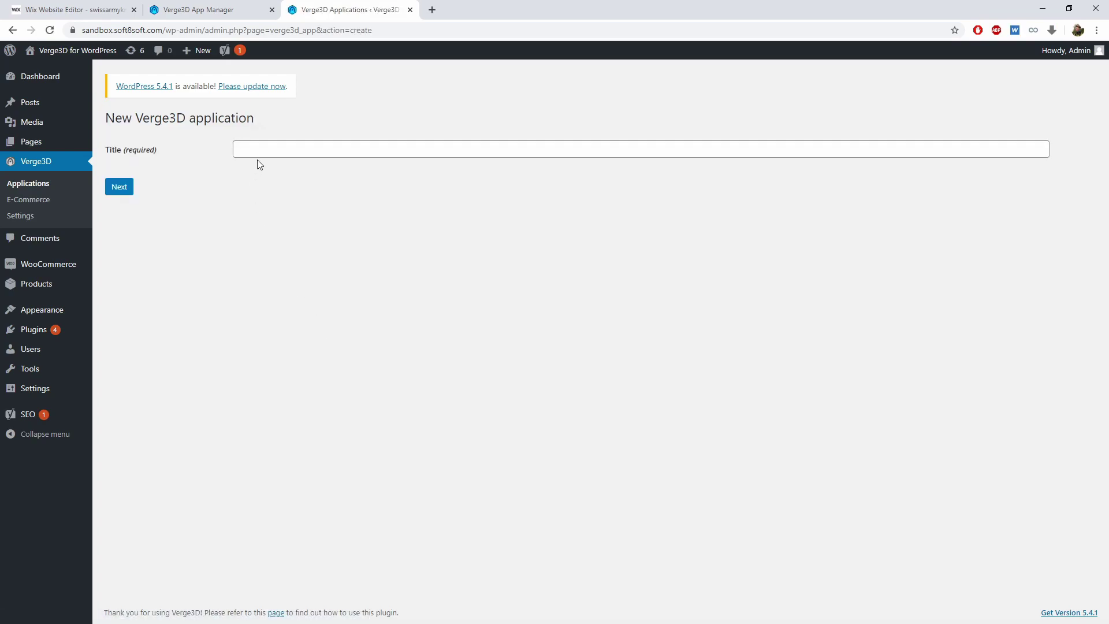
pyautogui.click(264, 151)
pyautogui.click(286, 215)
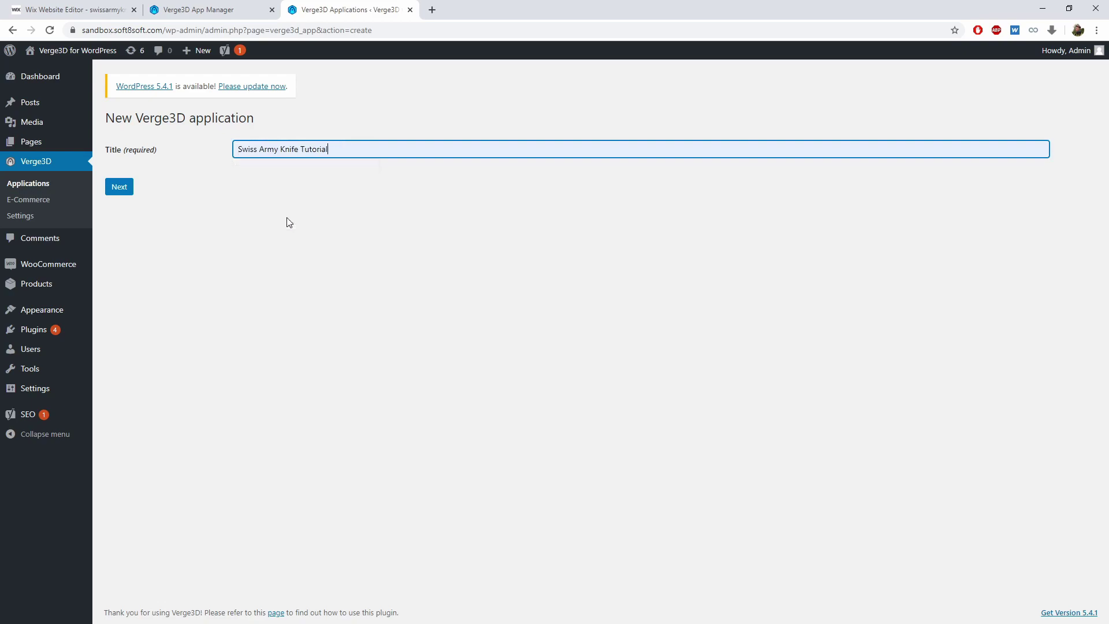
pyautogui.click(131, 197)
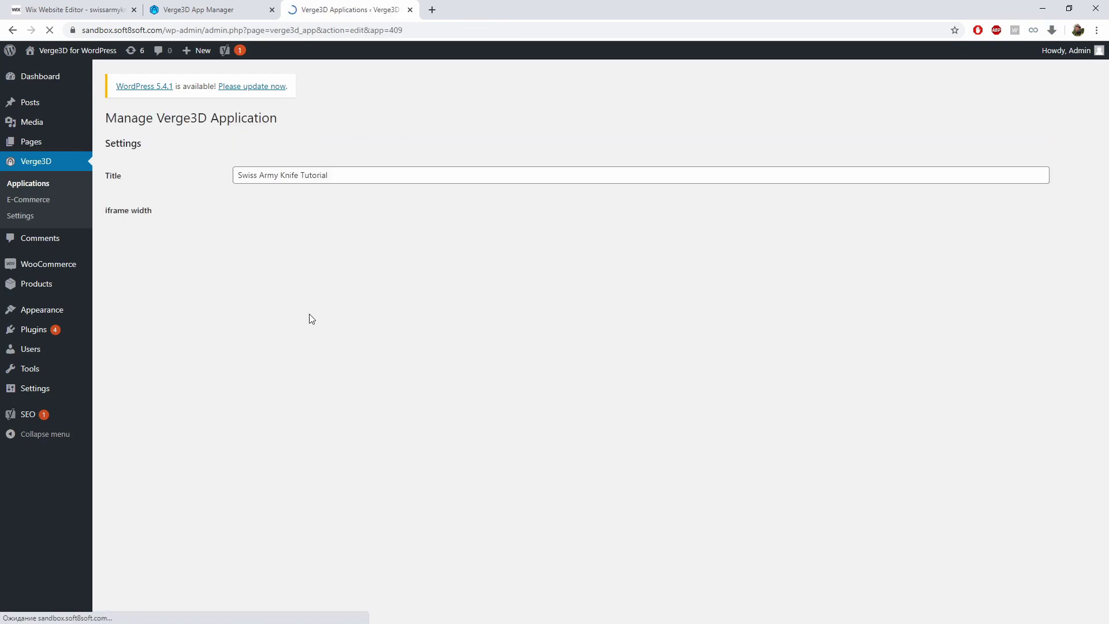
# Upload the swiss_army_knife folder's 143 files, check the iframe width, and save the application
pyautogui.click(281, 386)
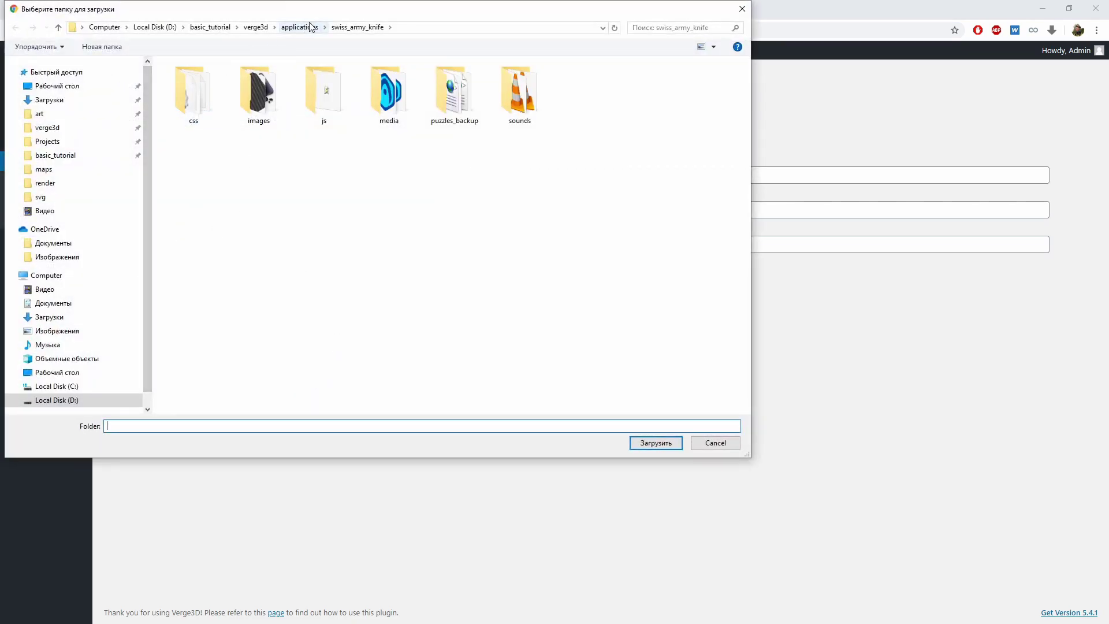
pyautogui.click(300, 28)
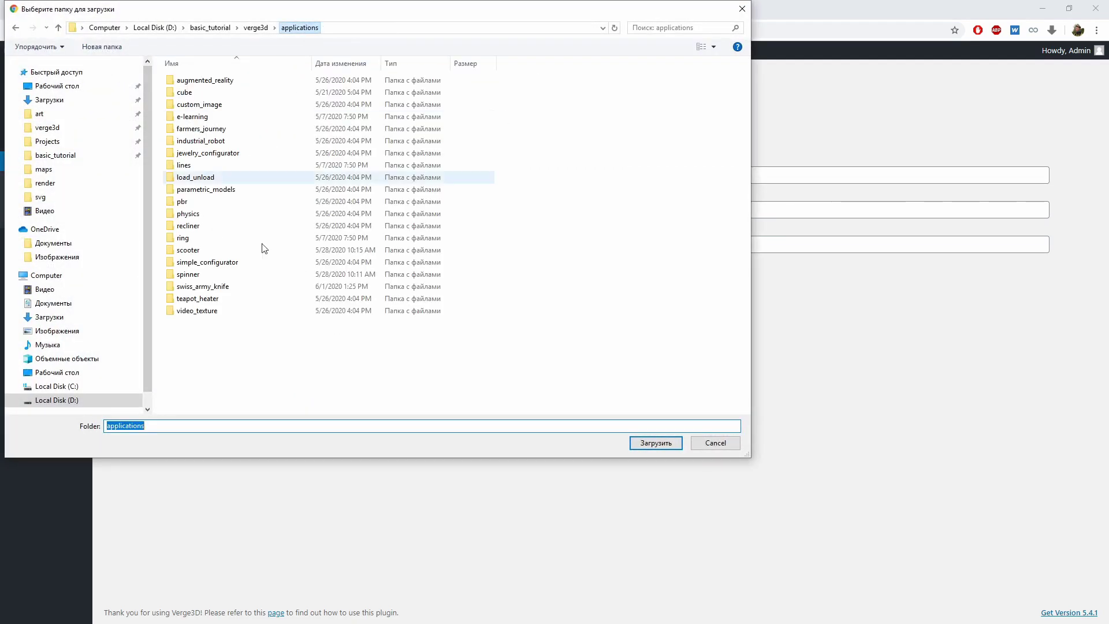
pyautogui.click(210, 287)
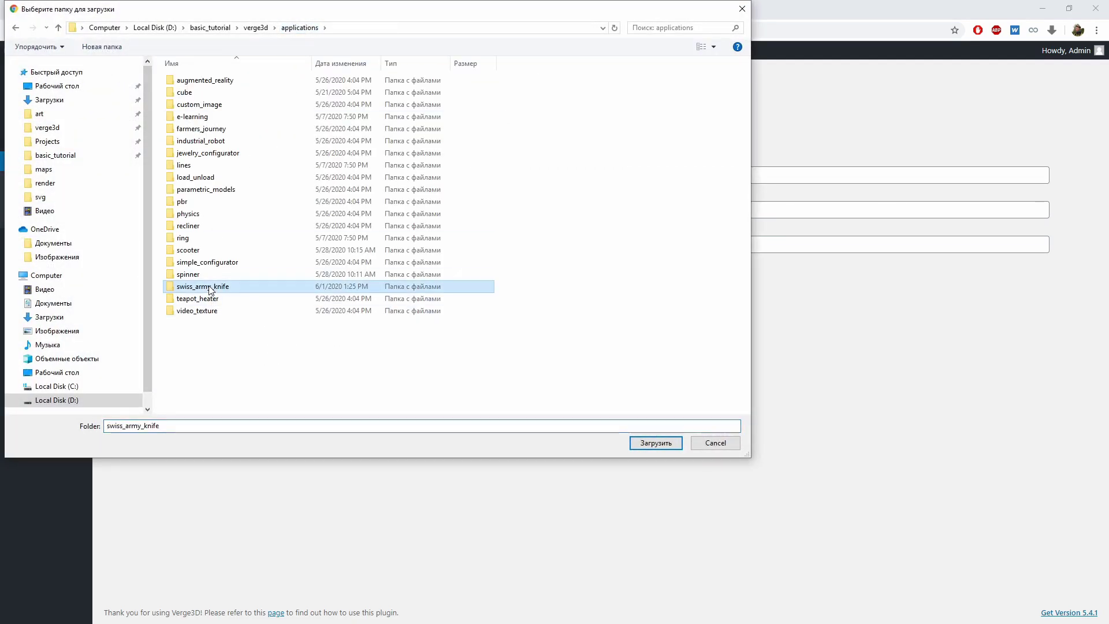
pyautogui.click(653, 443)
pyautogui.click(602, 105)
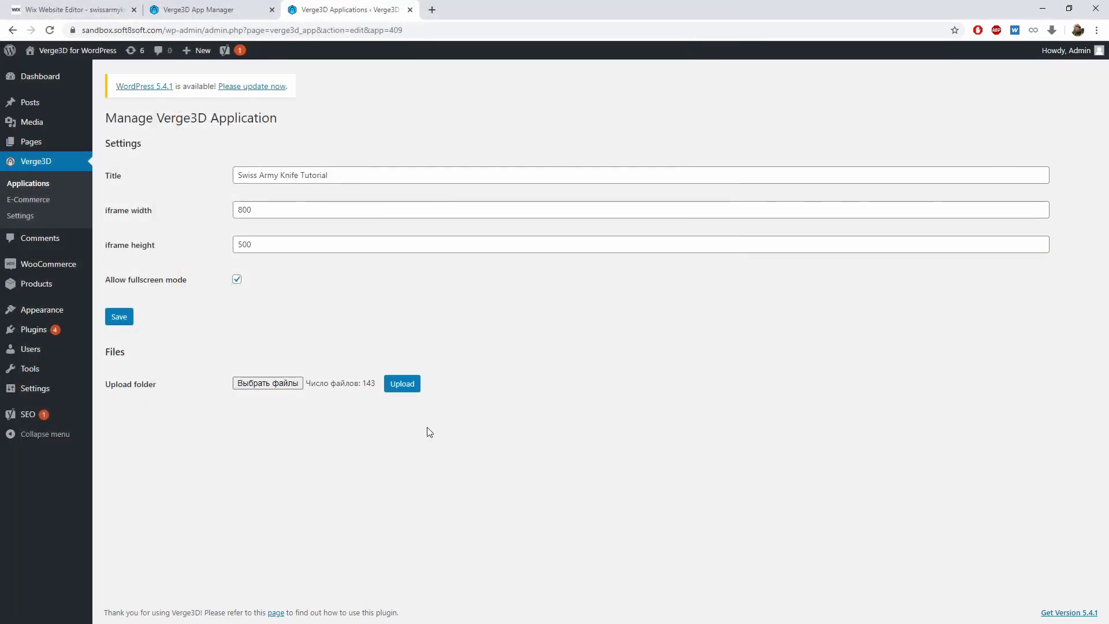
pyautogui.click(402, 383)
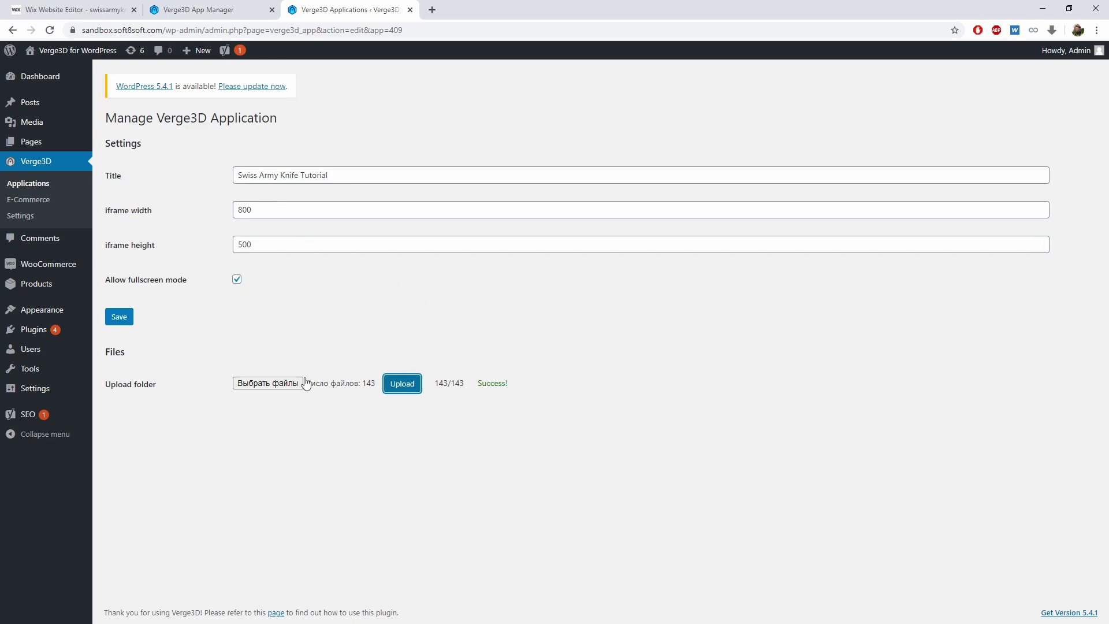
pyautogui.moveTo(272, 209); pyautogui.dragTo(225, 220)
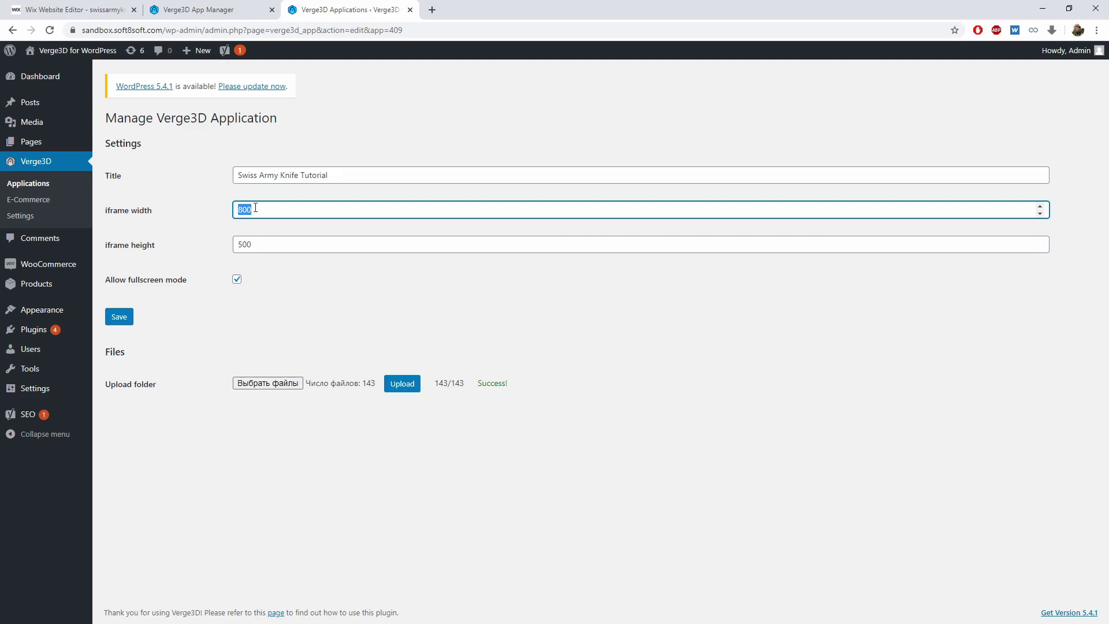
pyautogui.click(115, 319)
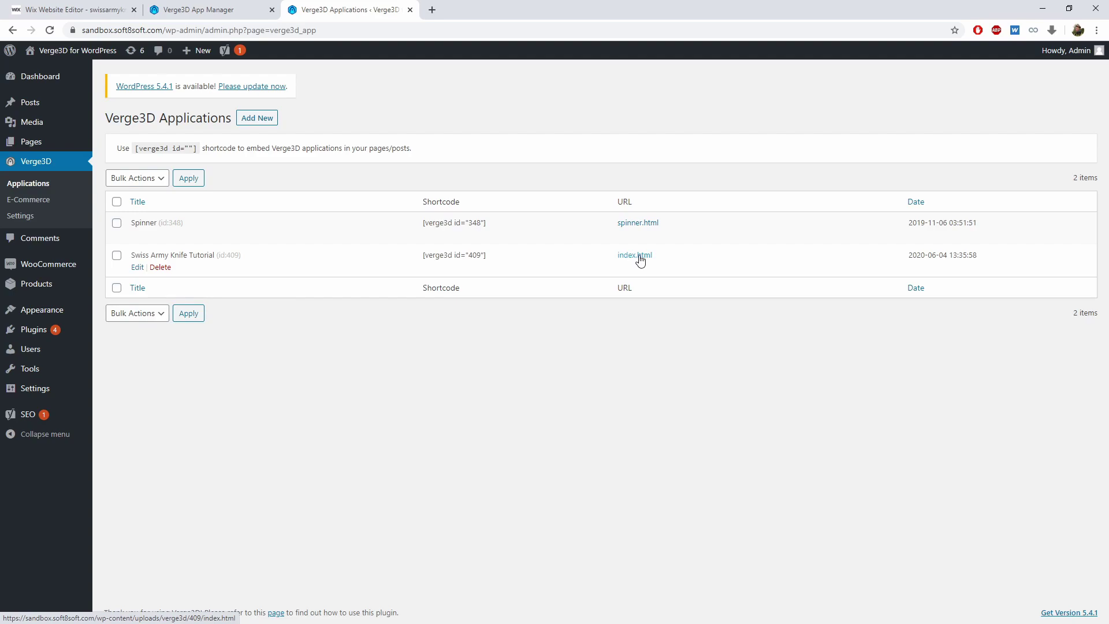
# Publish a post 'Swiss Army Knife Tutorial' containing the pasted id 409 shortcode, then view it
pyautogui.tripleClick(446, 257)
pyautogui.hotkey('ctrl', 'c')
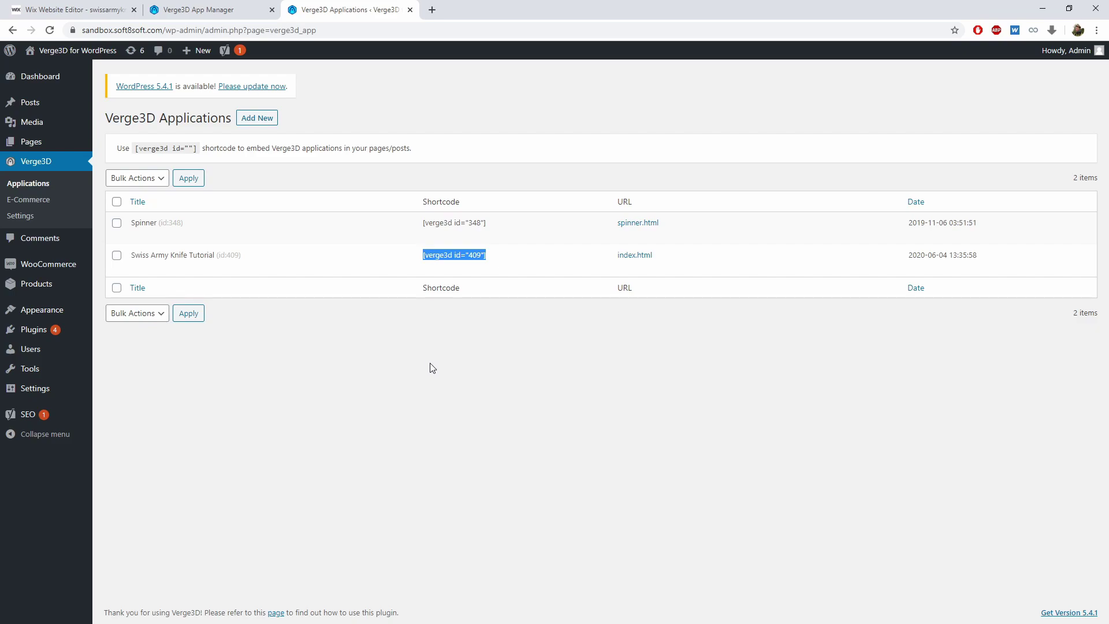
pyautogui.click(29, 102)
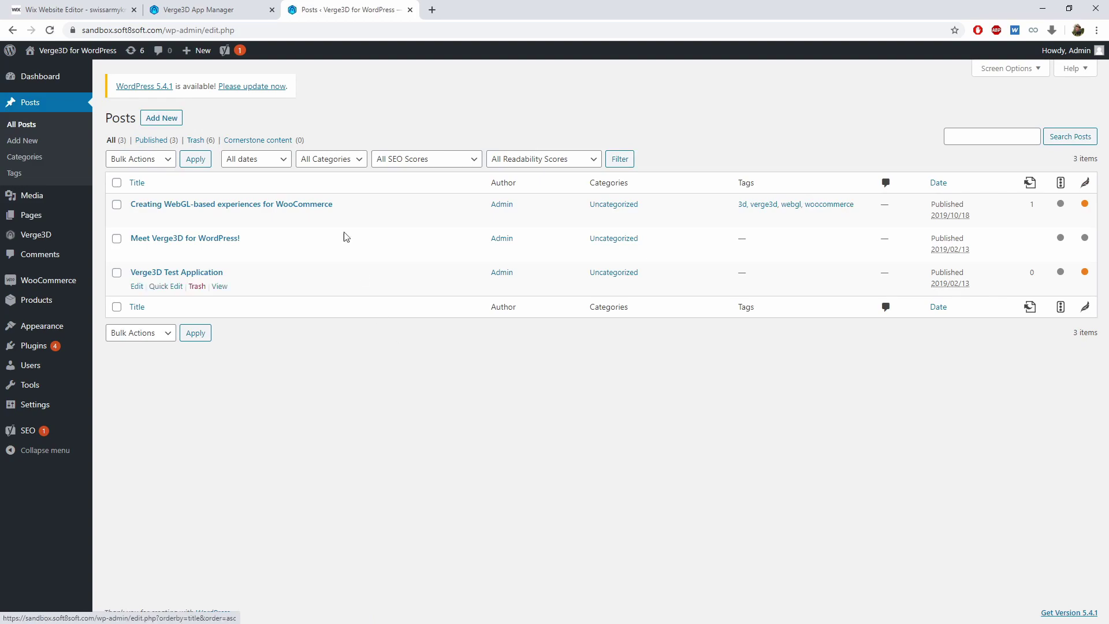
pyautogui.click(166, 118)
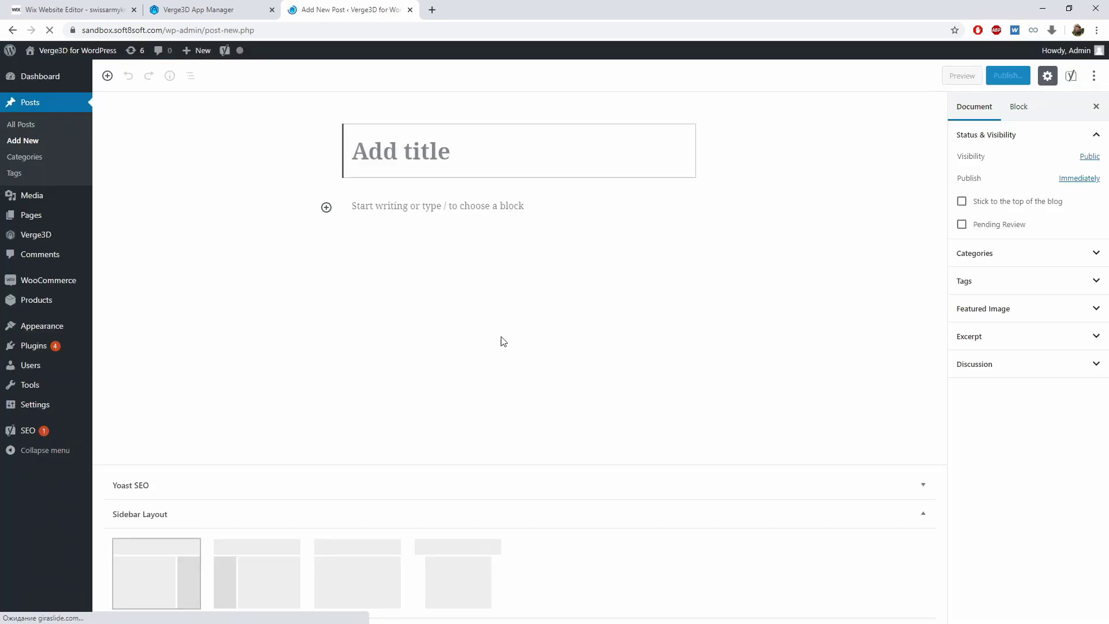
pyautogui.write('Swiss Army Knife Tutorial')
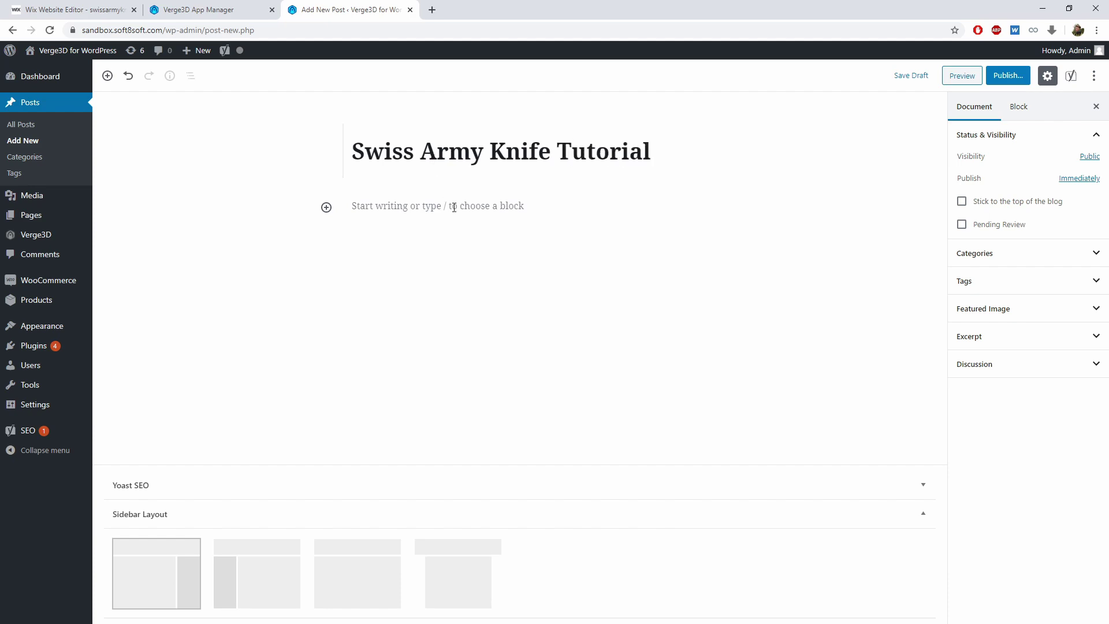
pyautogui.click(469, 210)
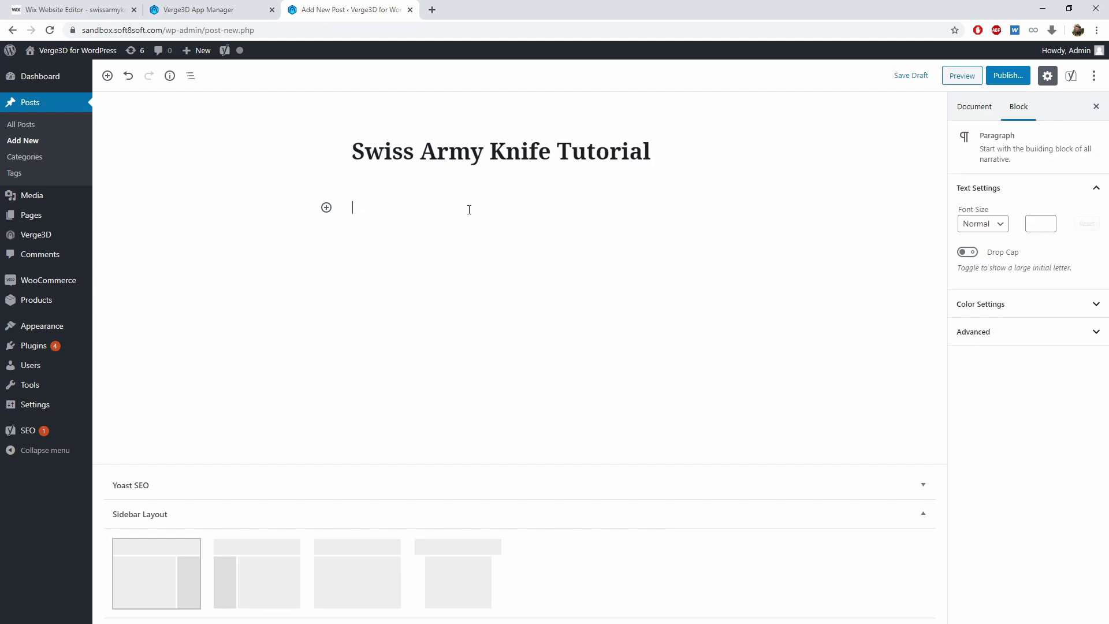
pyautogui.hotkey('ctrl', 'v')
pyautogui.click(1008, 76)
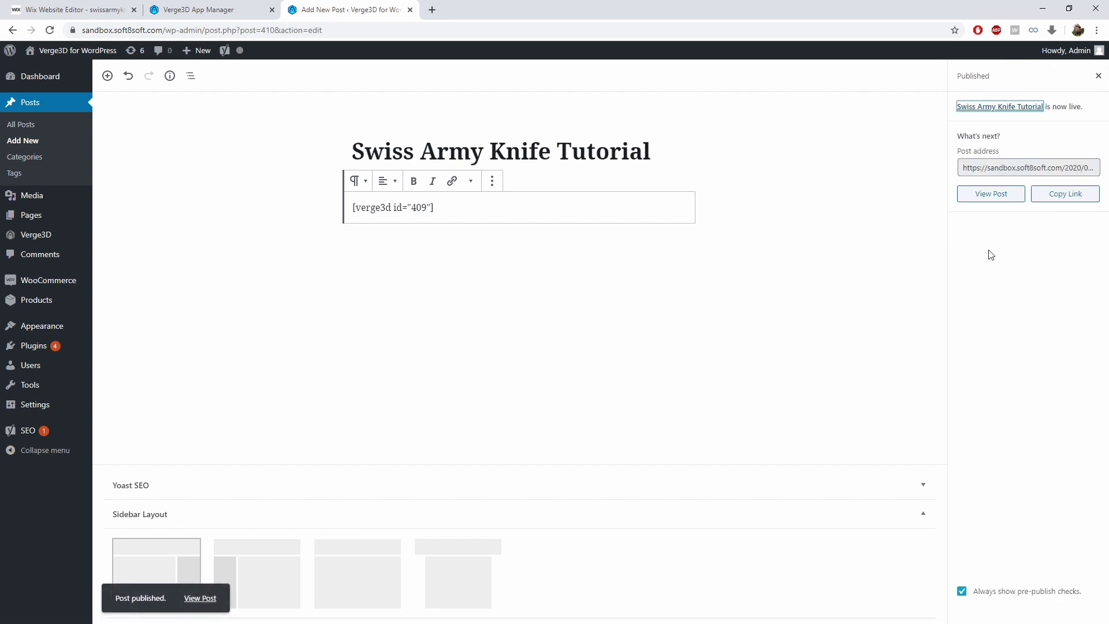
pyautogui.click(999, 195)
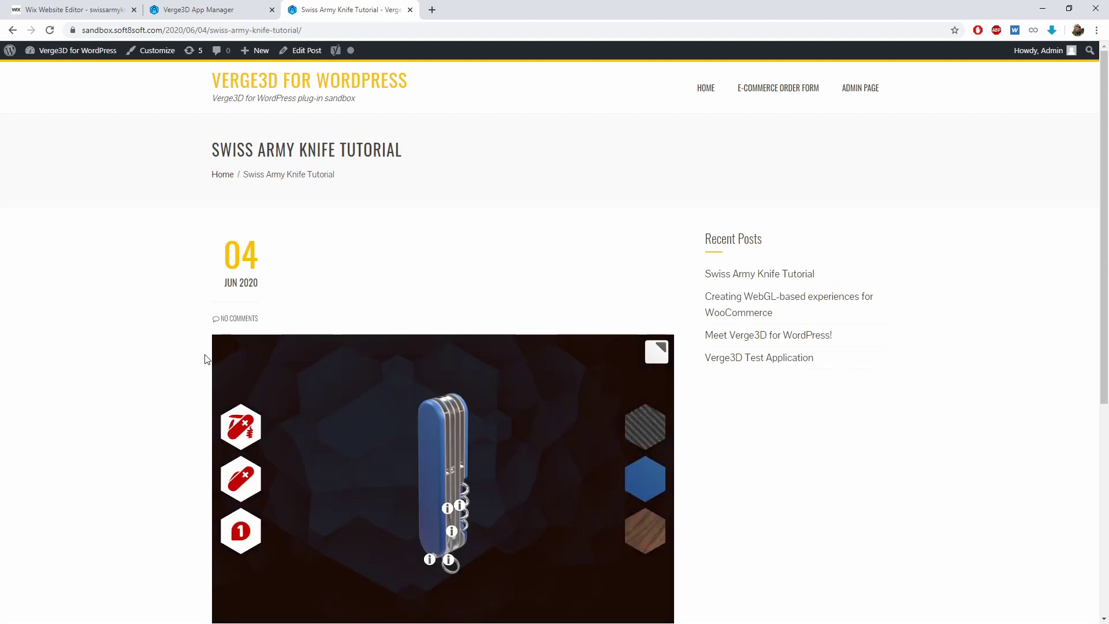
# Scroll the live post to check the embedded 3D knife, then switch to the Wix editor
pyautogui.scroll(-3, 141, 345)
pyautogui.scroll(-1, 116, 312)
pyautogui.scroll(2, 249, 297)
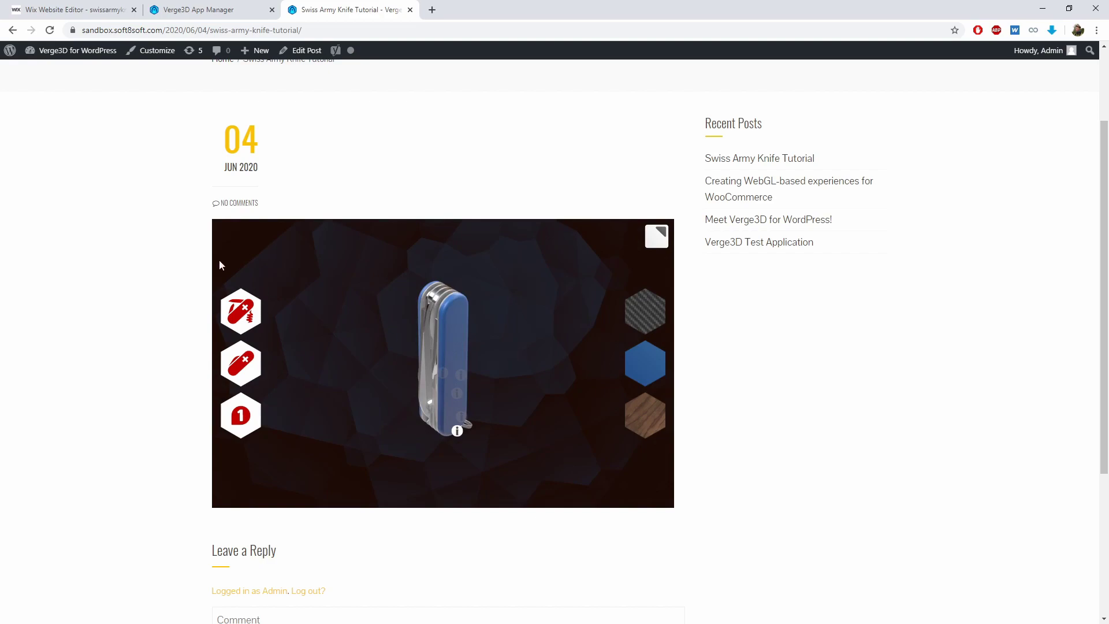
pyautogui.click(51, 10)
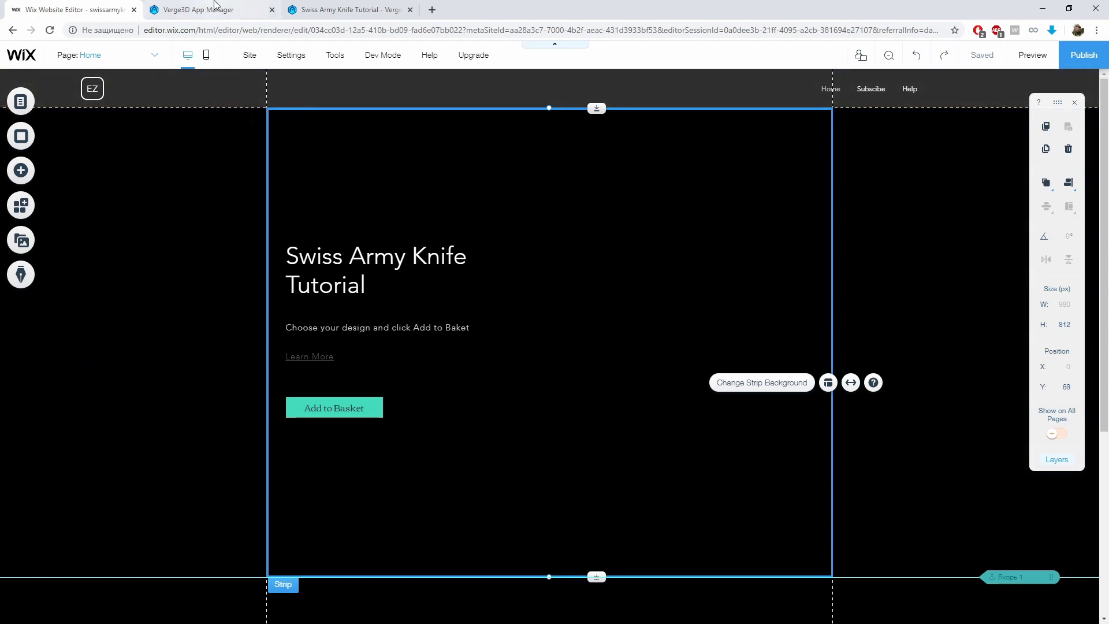
# Copy the index.html Direct Link URL from App Manager's Uploading Finished dialog, then return to Wix
pyautogui.click(215, 8)
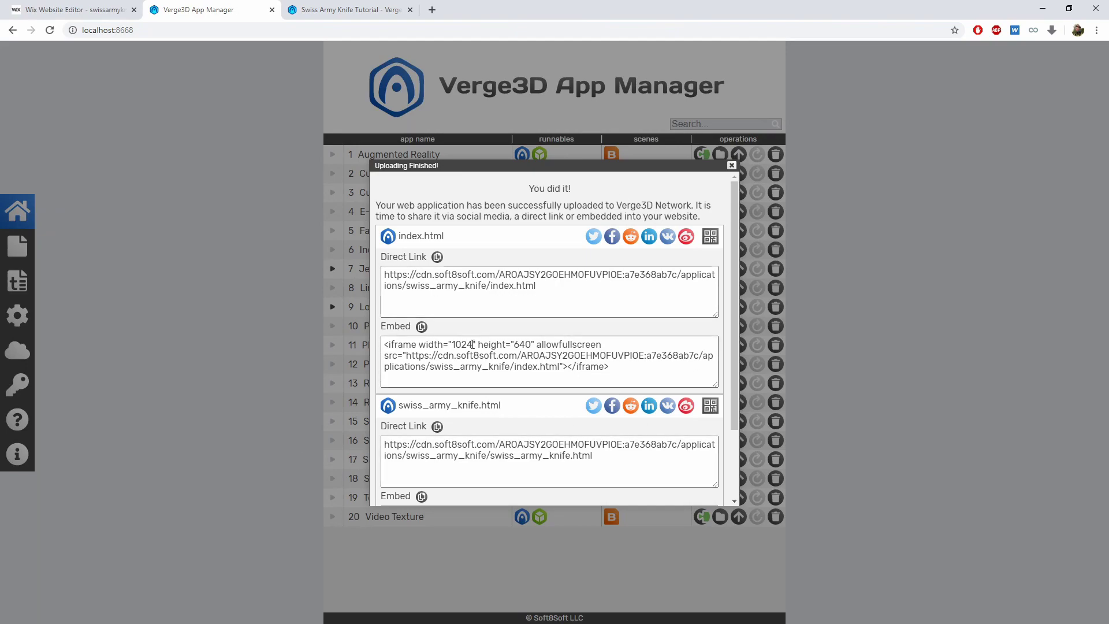
pyautogui.click(436, 258)
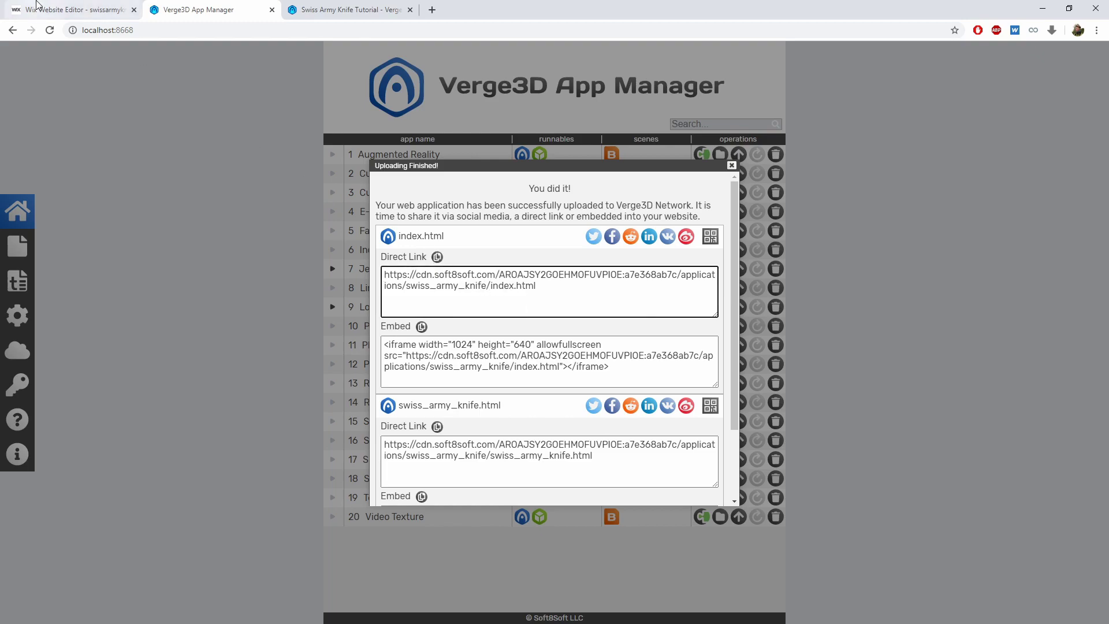
pyautogui.moveTo(538, 289); pyautogui.dragTo(383, 272)
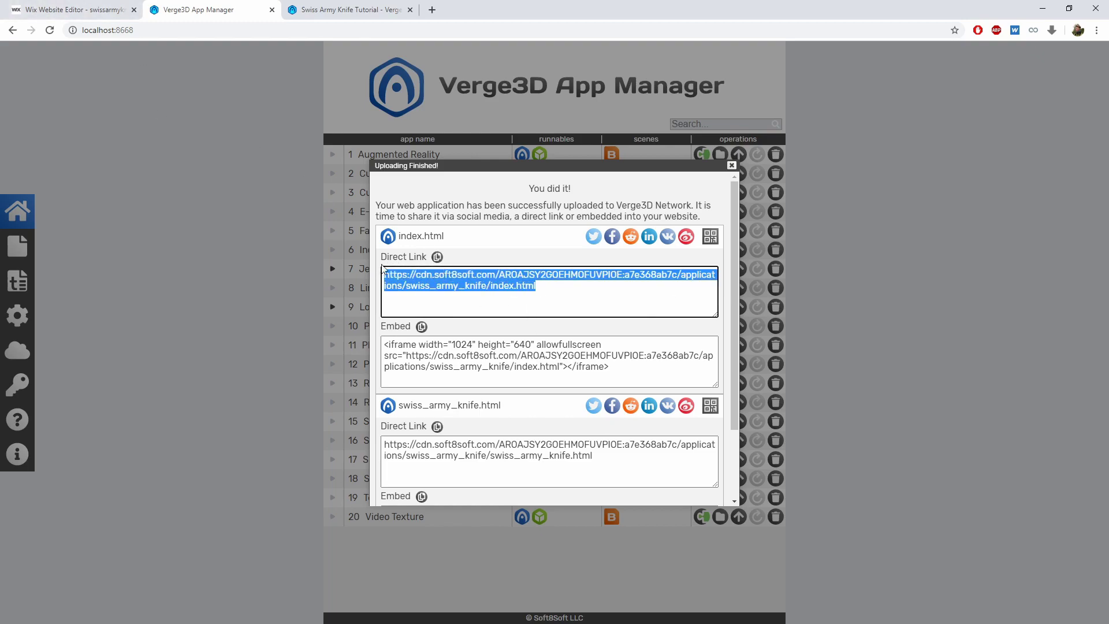
pyautogui.click(85, 5)
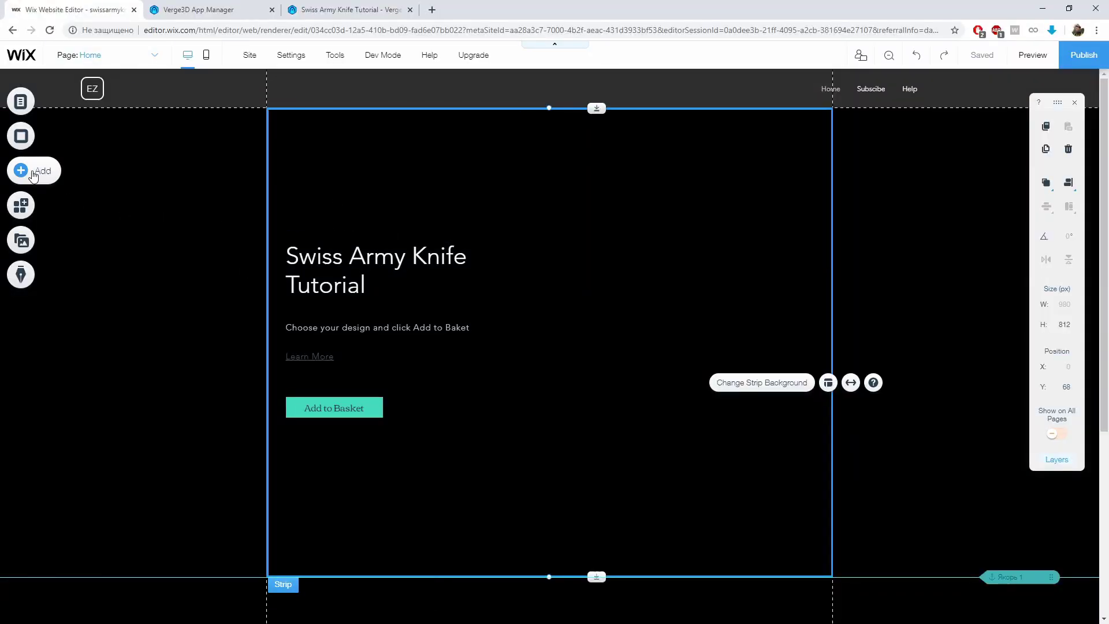
# Add an HTML iframe embed, move it beside the heading, and resize it to about 536×446
pyautogui.click(31, 173)
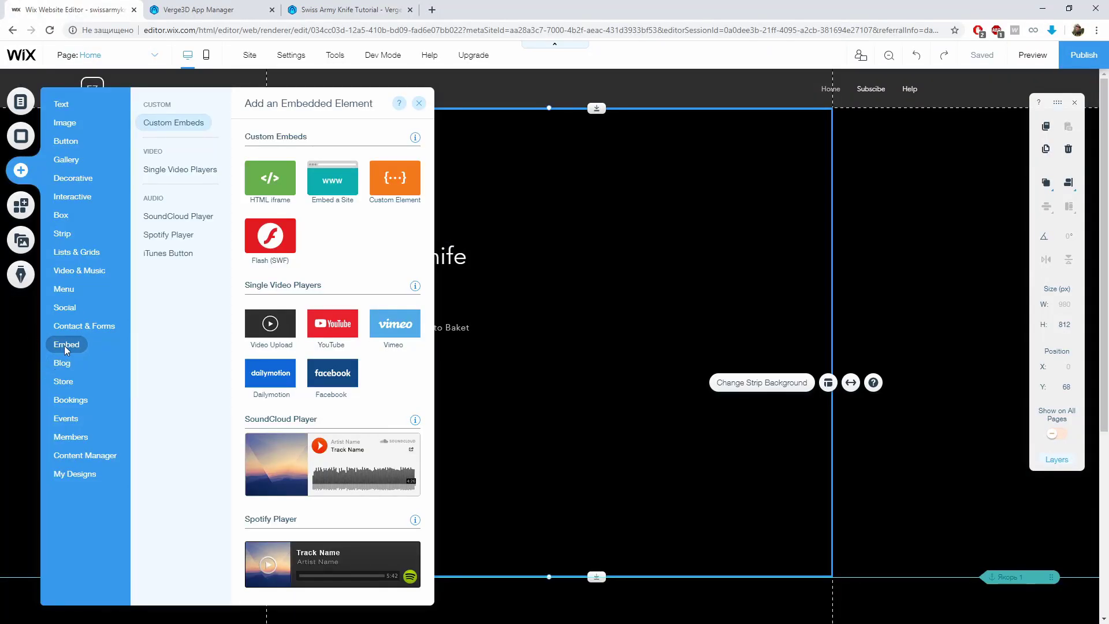
pyautogui.moveTo(269, 178)
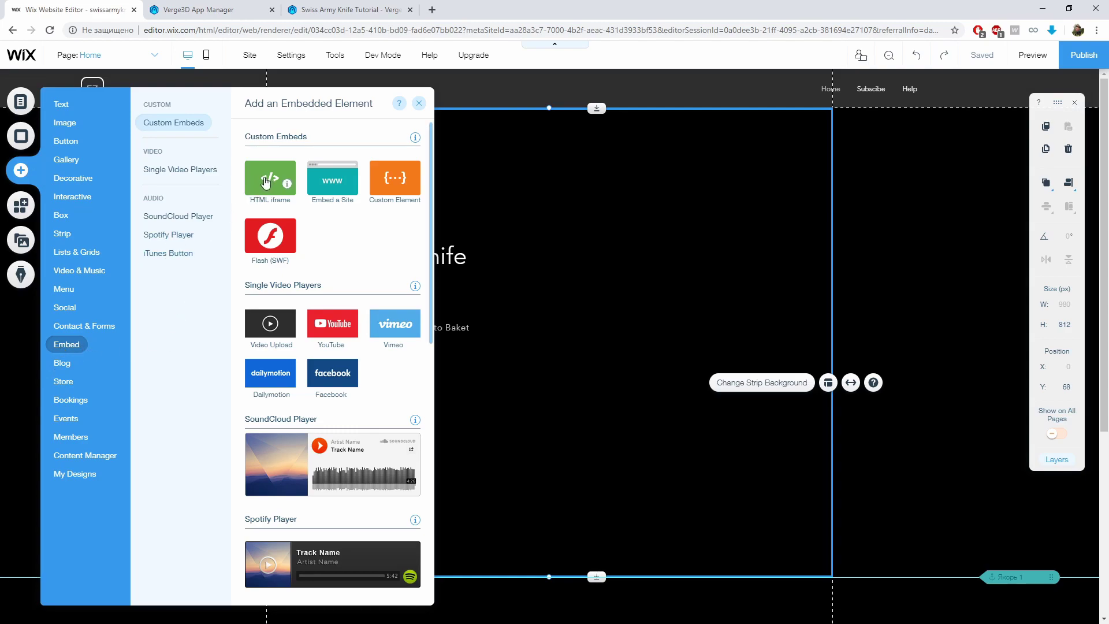
pyautogui.click(265, 183)
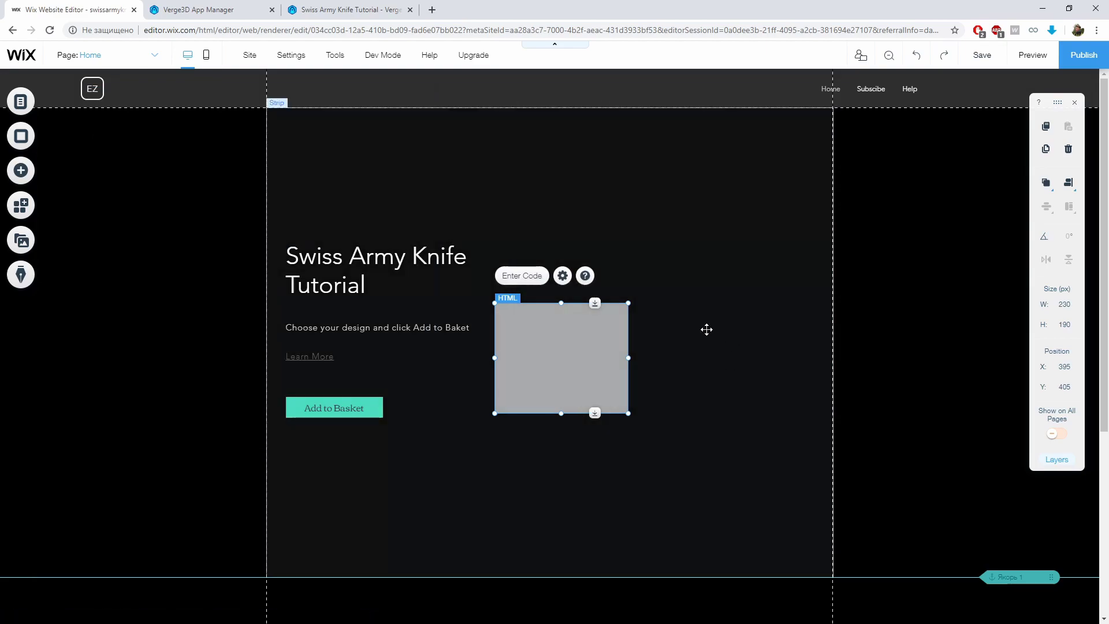
pyautogui.moveTo(560, 364)
pyautogui.mouseDown()
pyautogui.moveTo(580, 268)
pyautogui.moveTo(555, 272)
pyautogui.mouseUp()
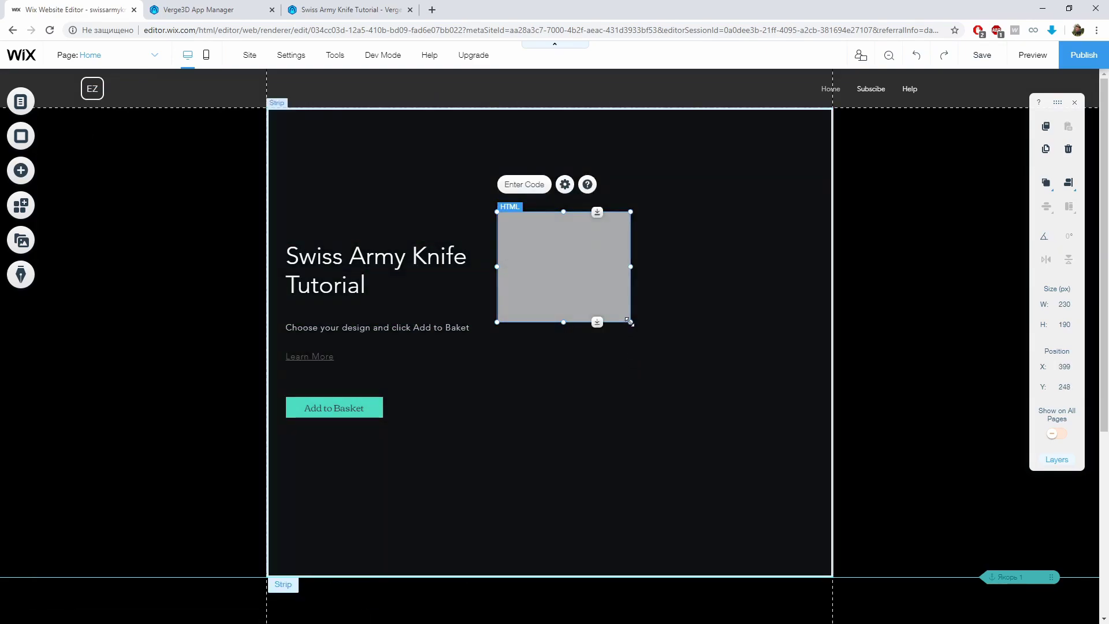
pyautogui.moveTo(630, 322); pyautogui.dragTo(805, 470)
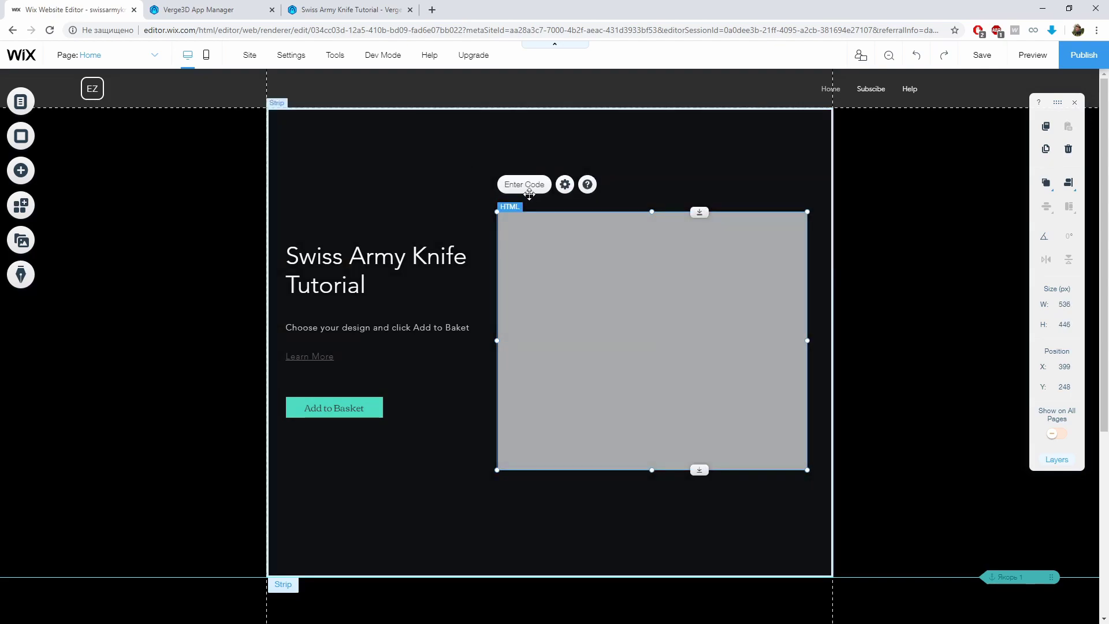
# Set the HTML embed's website address to the pasted index.html URL and apply it
pyautogui.click(525, 186)
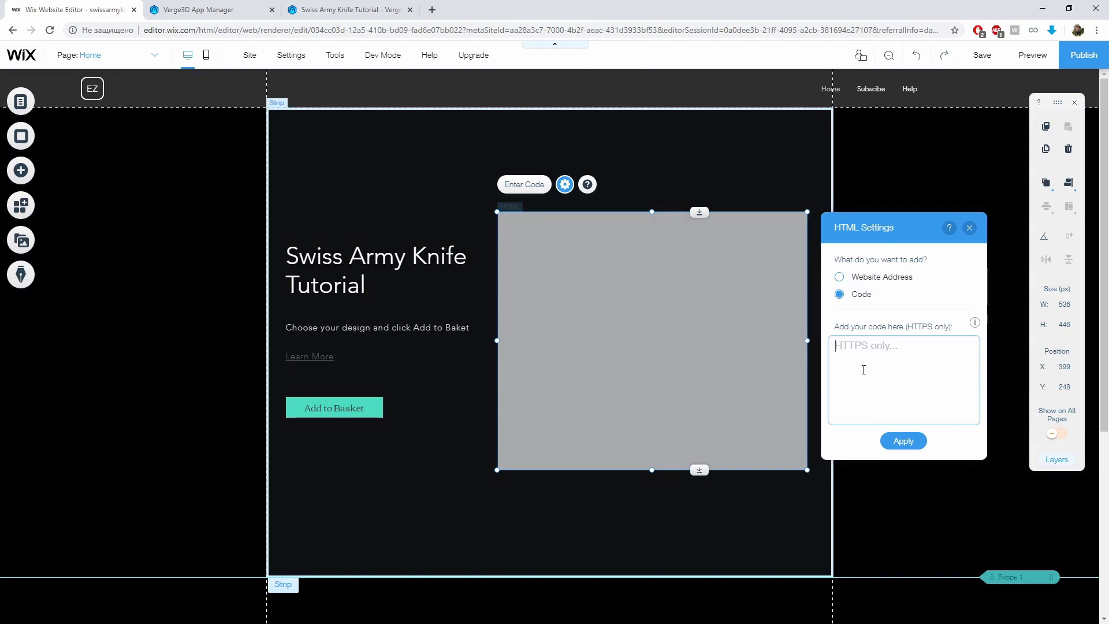
pyautogui.click(840, 278)
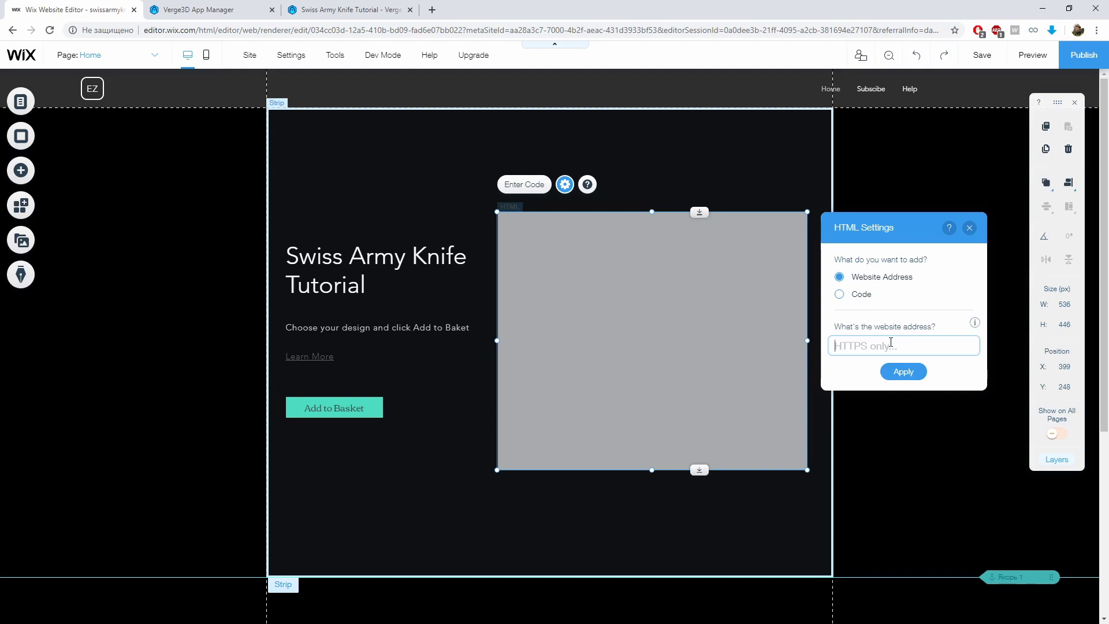
pyautogui.hotkey('ctrl', 'v')
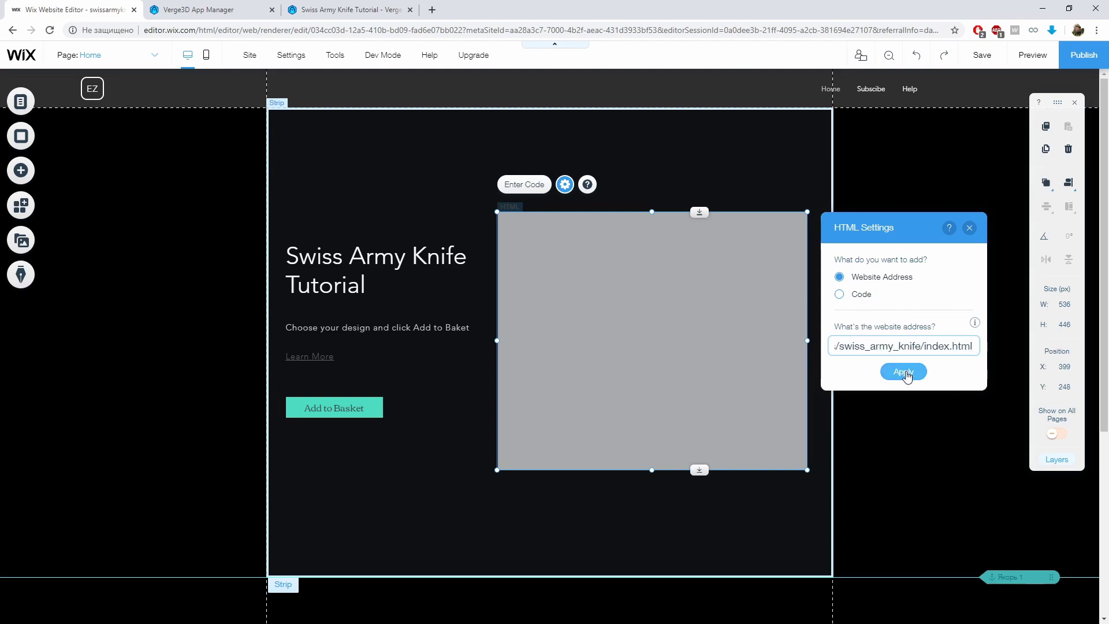
pyautogui.click(905, 372)
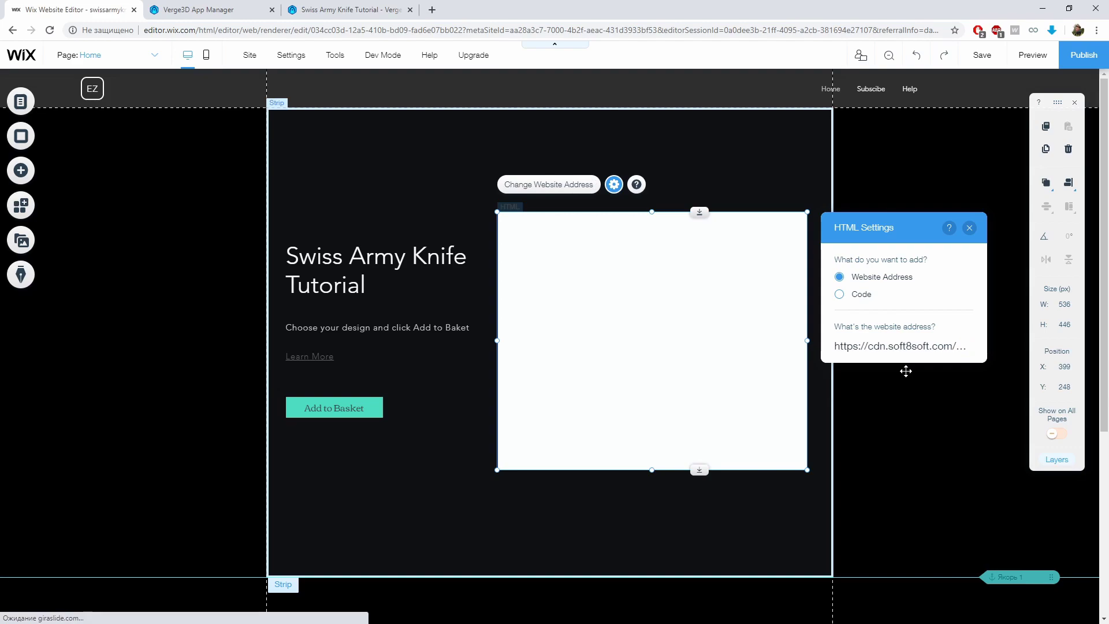
pyautogui.click(792, 155)
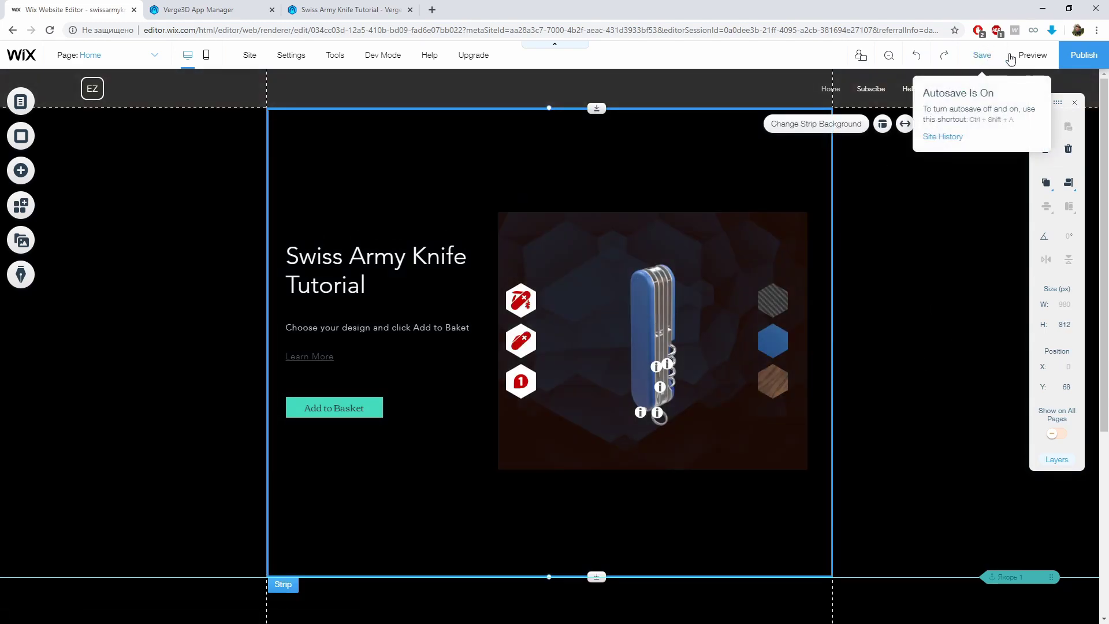
pyautogui.click(1032, 55)
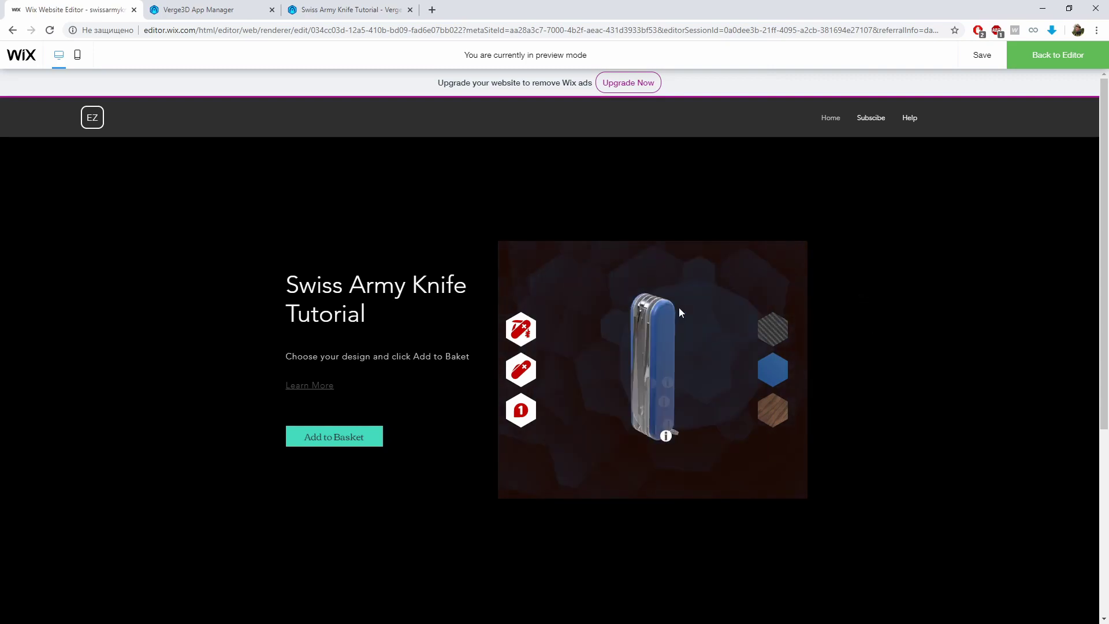
pyautogui.click(533, 368)
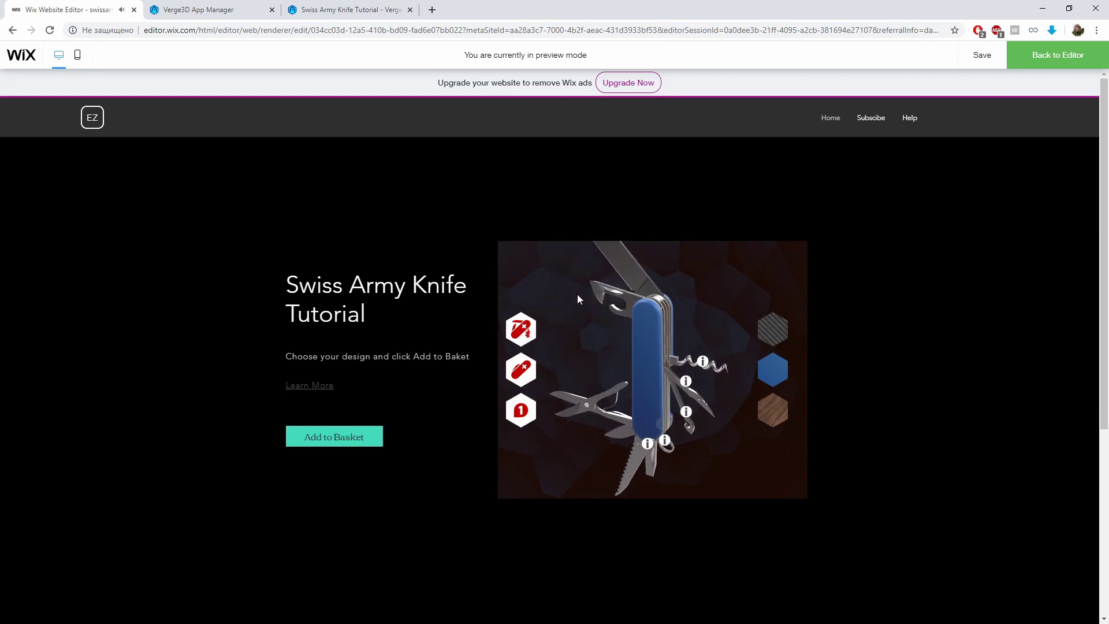
pyautogui.click(780, 413)
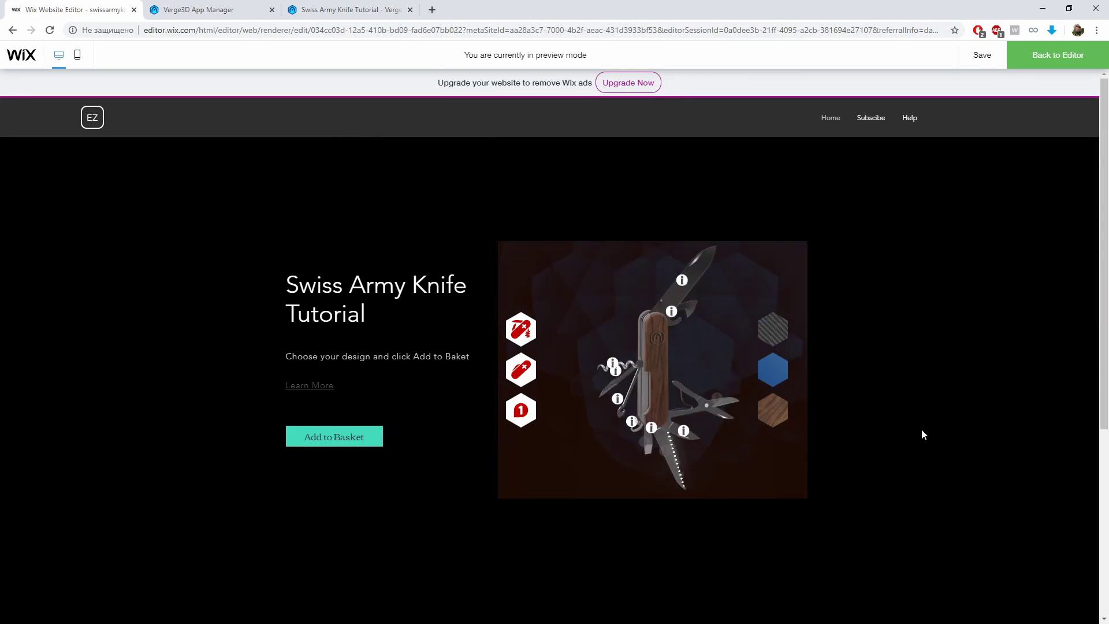
pyautogui.click(1058, 55)
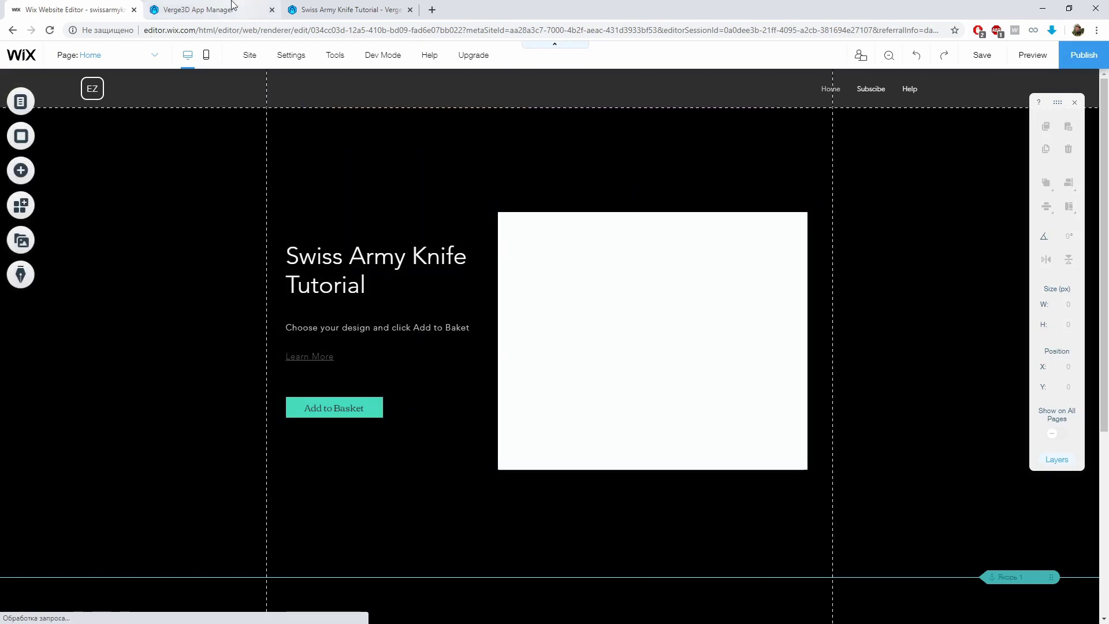
# Switch to Verge3D App Manager and close the Uploading Finished dialog with its X
pyautogui.click(232, 7)
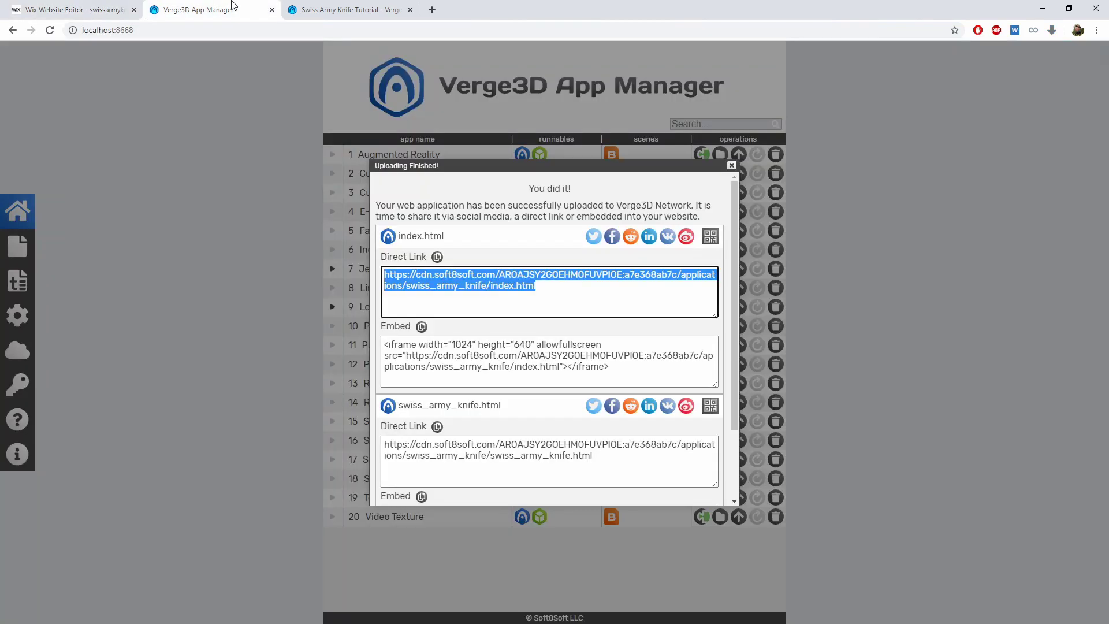
pyautogui.click(732, 165)
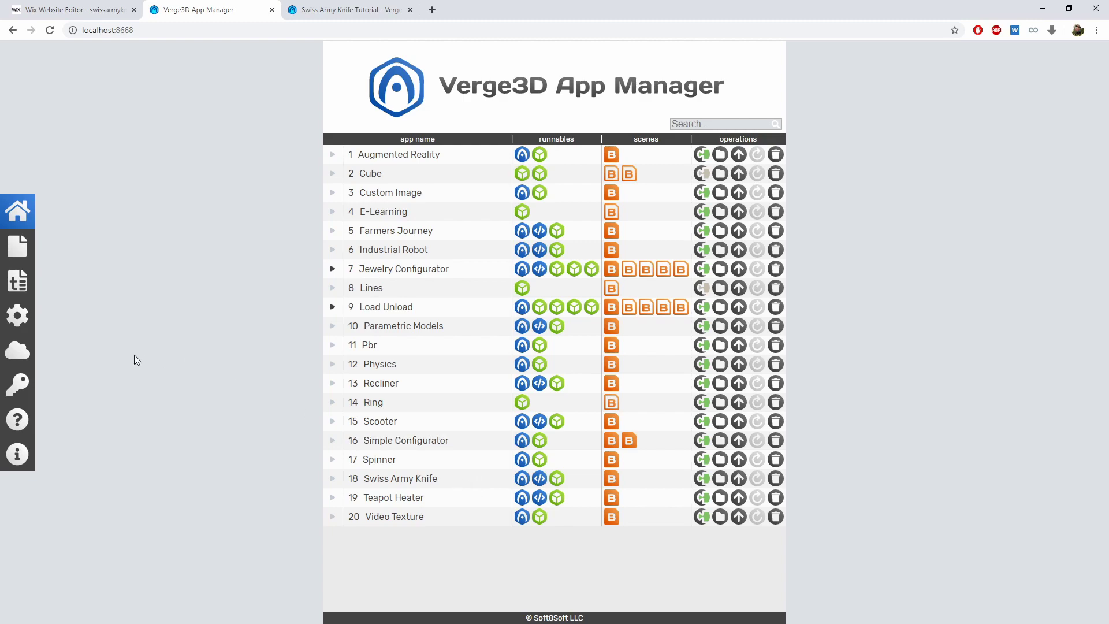
# Browse the Verge3D Network file list down to the swiss_army_knife/ folder
pyautogui.click(22, 353)
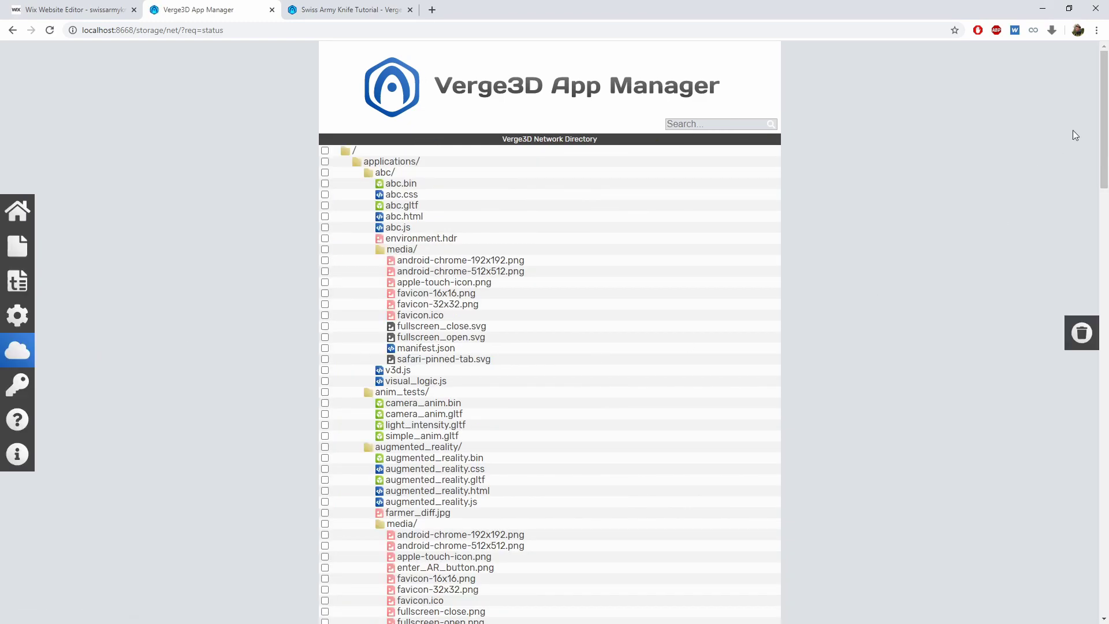
pyautogui.scroll(-1, 1105, 97)
pyautogui.moveTo(1105, 97)
pyautogui.mouseDown()
pyautogui.moveTo(1105, 338)
pyautogui.moveTo(1105, 301)
pyautogui.mouseUp()
pyautogui.moveTo(377, 154); pyautogui.dragTo(465, 157)
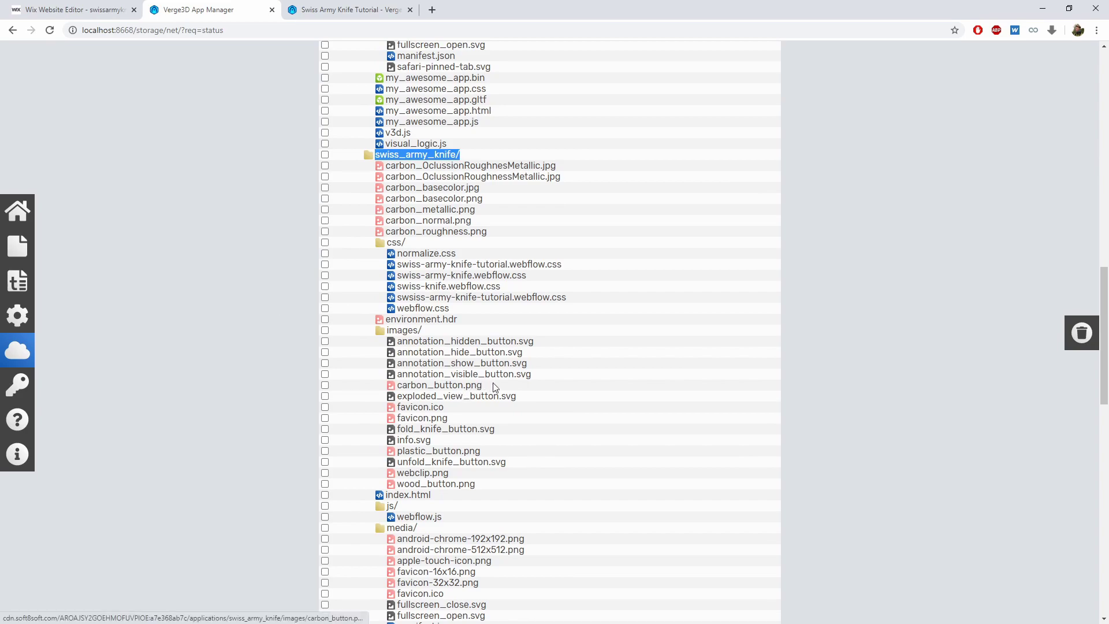
# Copy the link address of swiss_army_knife's index.html and load it in a new browser tab
pyautogui.rightClick(420, 500)
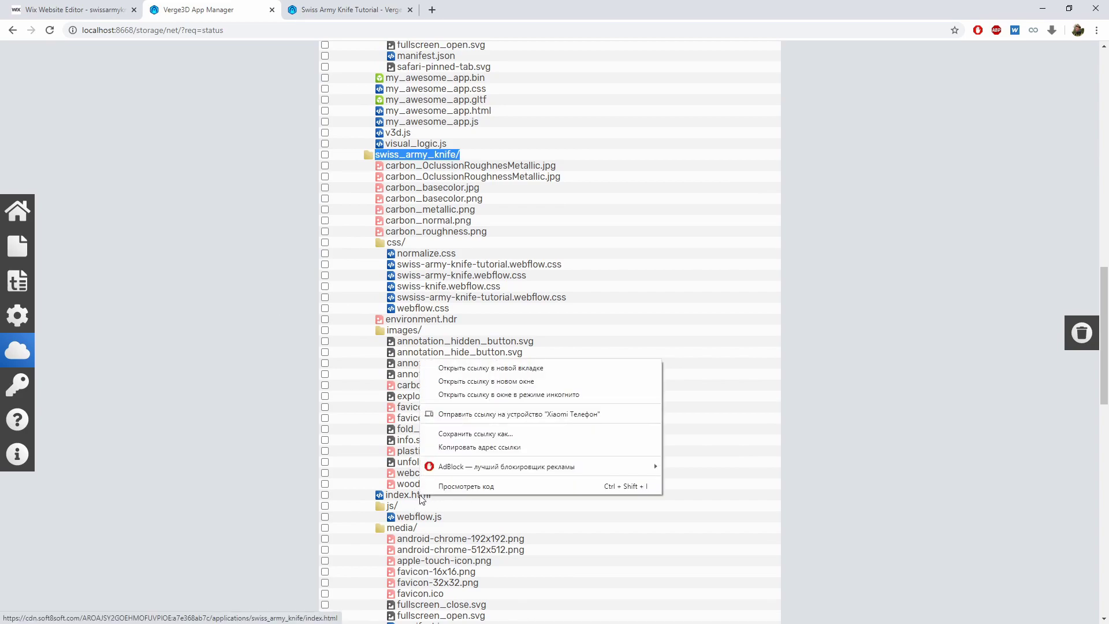
pyautogui.click(469, 448)
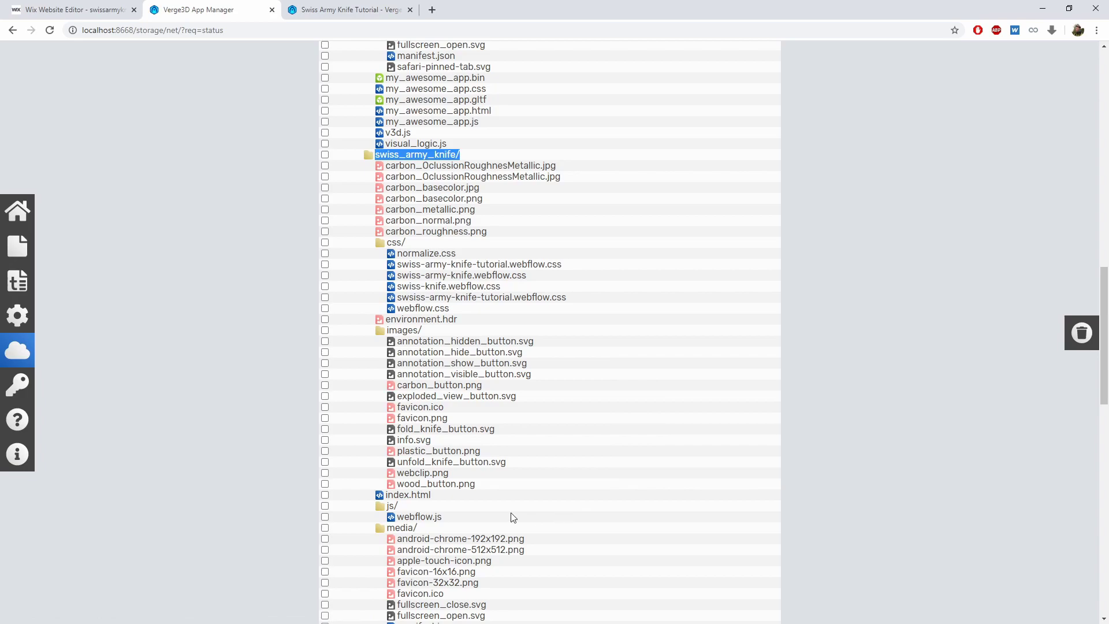
pyautogui.click(433, 9)
pyautogui.write('https://cdn.soft8soft.com/AROAJSY2GOEHMOFUVPIOE:a7e368ab7c/applications/swiss_army_knife/index.html')
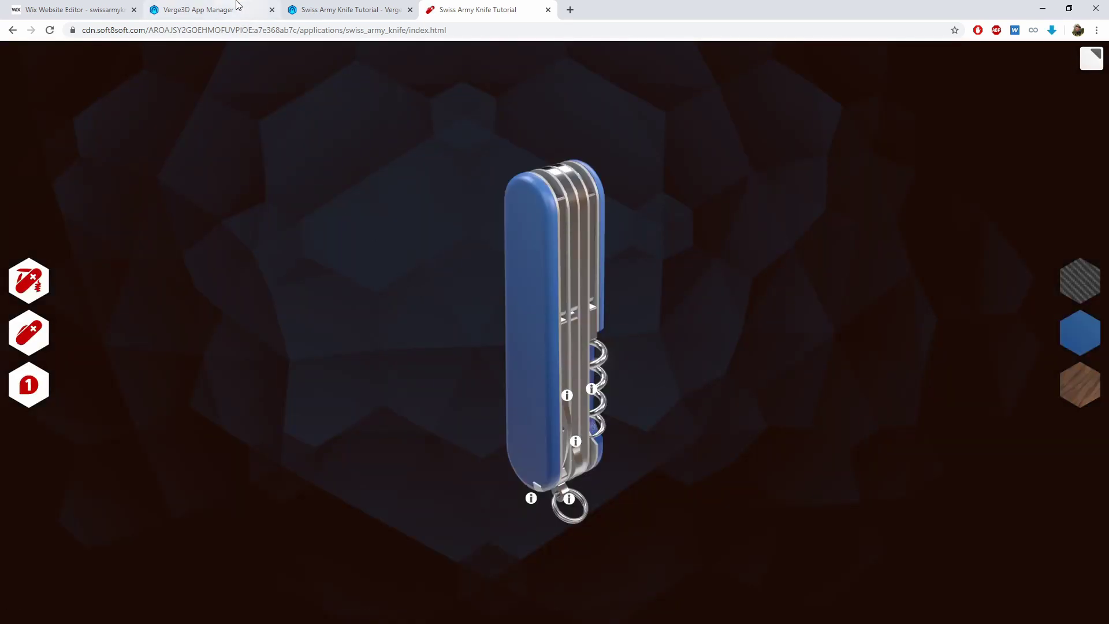
# Delete the swiss_army_knife folder and all its files from the Verge3D Network
pyautogui.click(237, 7)
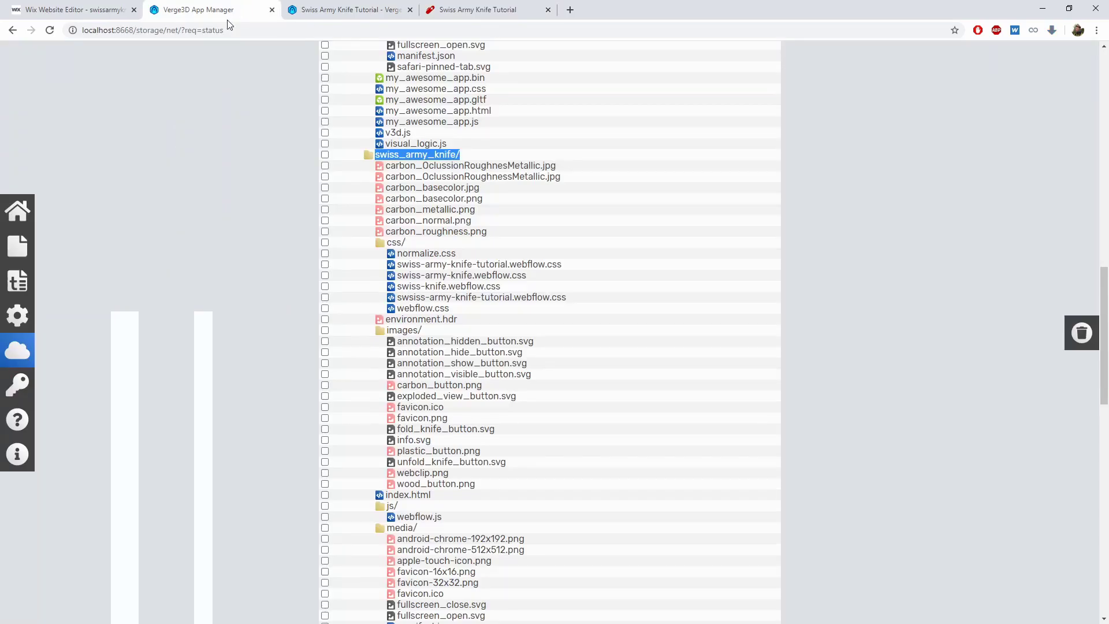
pyautogui.click(325, 155)
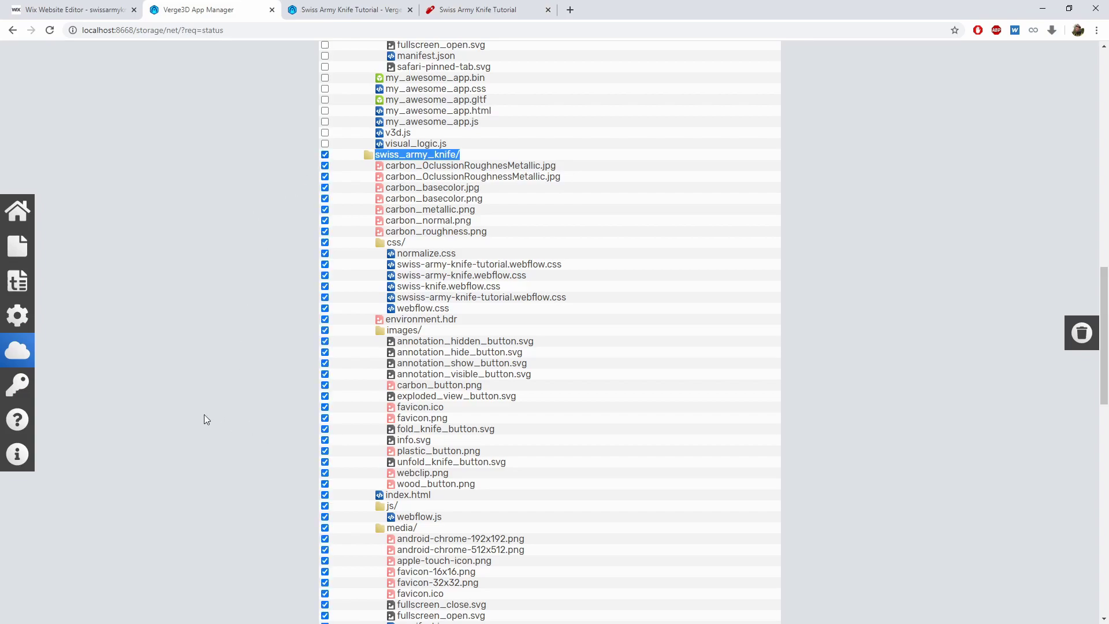
pyautogui.scroll(-7, 204, 414)
pyautogui.scroll(-4, 206, 414)
pyautogui.scroll(5, 648, 490)
pyautogui.scroll(8, 649, 456)
pyautogui.scroll(8, 650, 426)
pyautogui.scroll(-5, 652, 428)
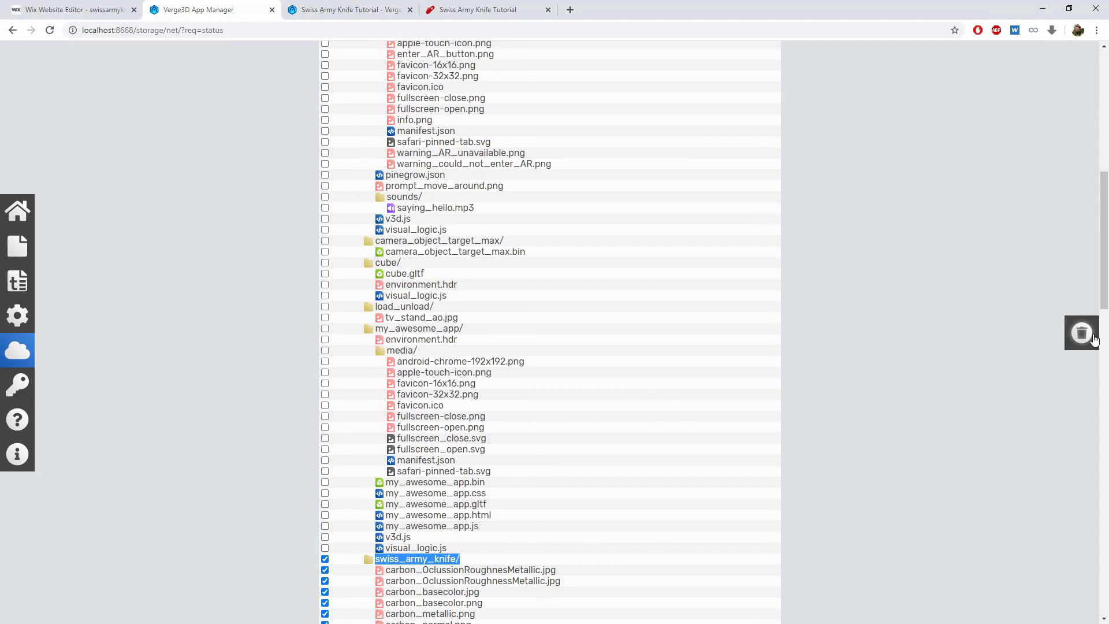
pyautogui.click(1078, 338)
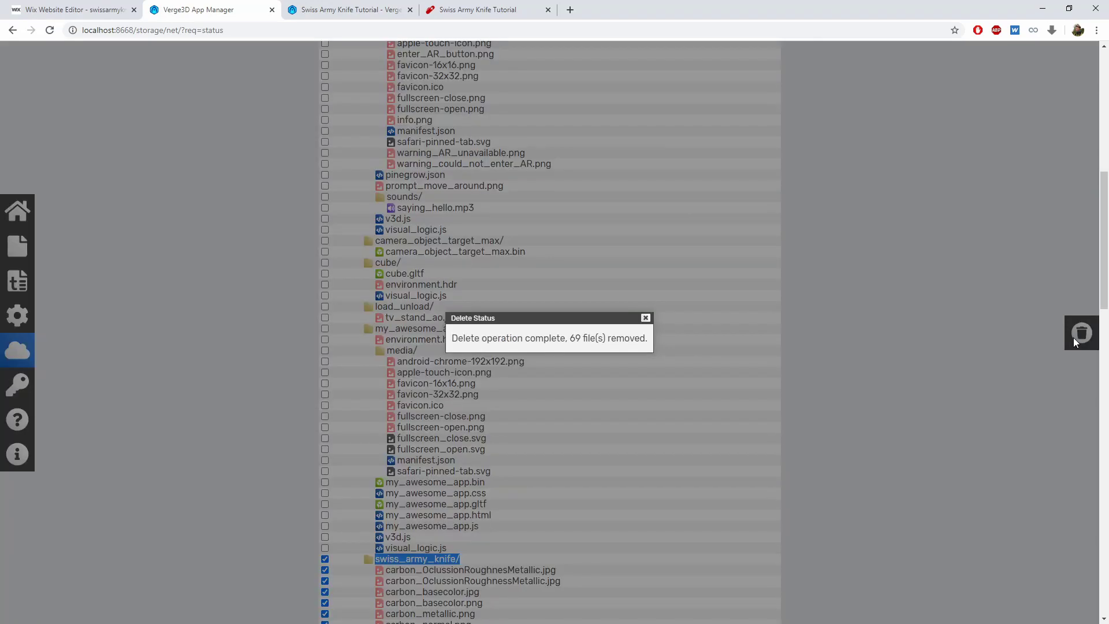
pyautogui.click(645, 318)
# Delete all remaining Network files via the root '/' checkbox, then return to the local app list
pyautogui.click(324, 151)
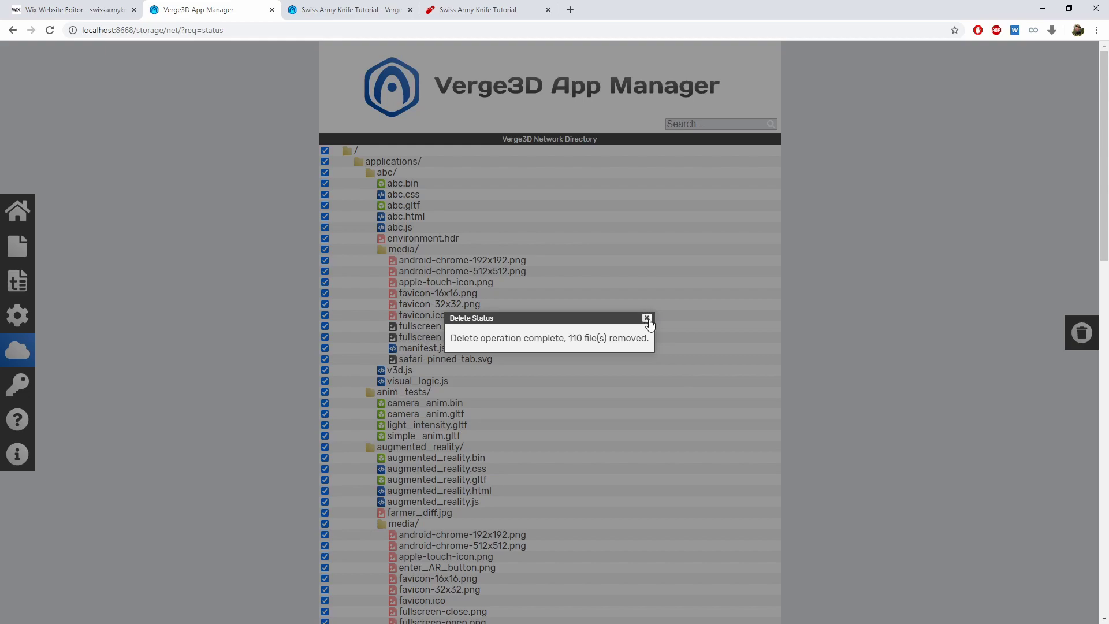
pyautogui.click(646, 318)
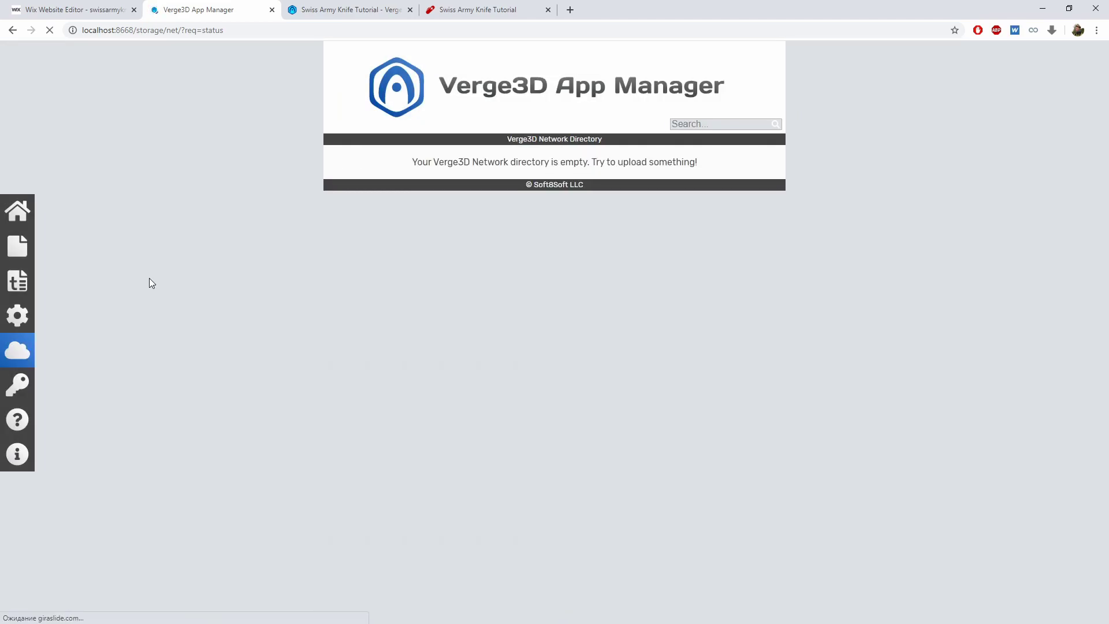
pyautogui.click(17, 212)
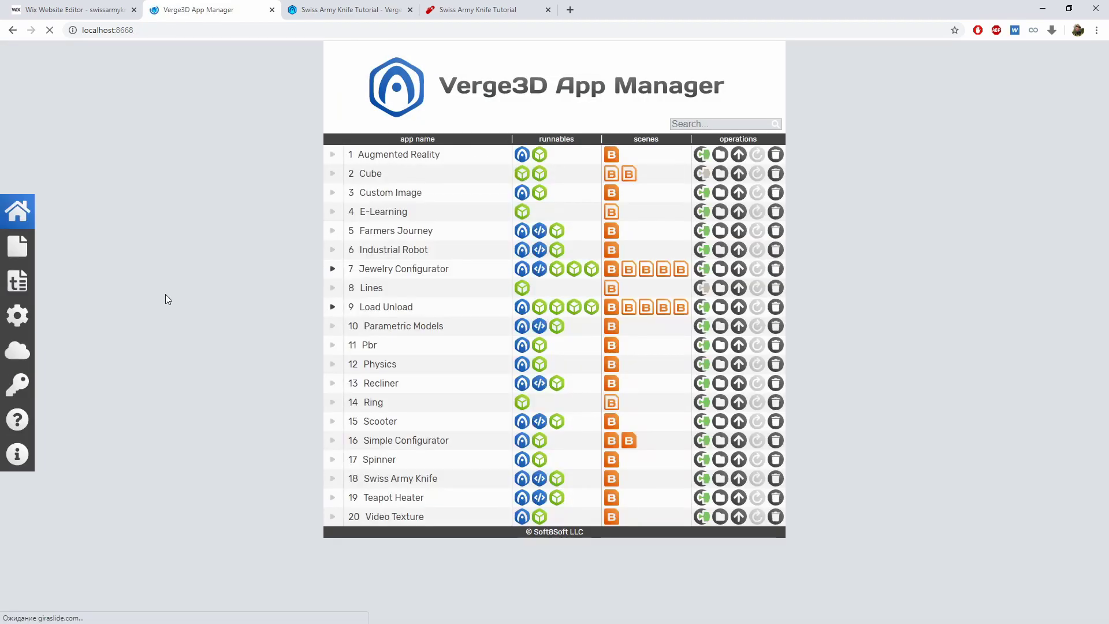